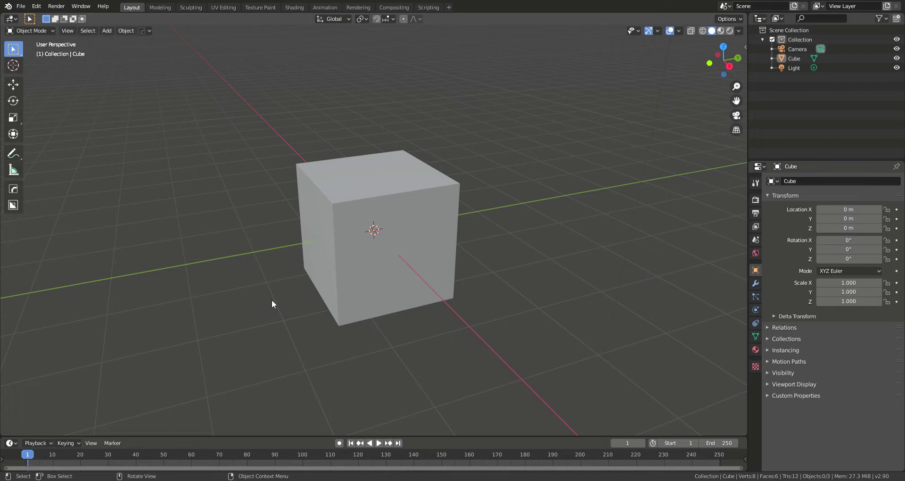
Select the default cube and open it in Edit Mode in wireframe top view, with nothing selected.
{"action": "middle_click_drag", "start_coordinate": [271, 299], "coordinate": [315, 283]}
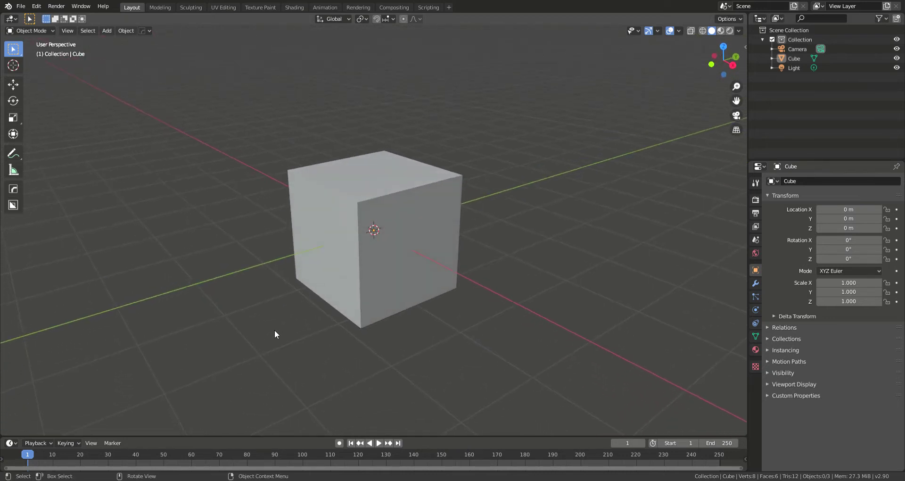
{"action": "left_click", "coordinate": [342, 264]}
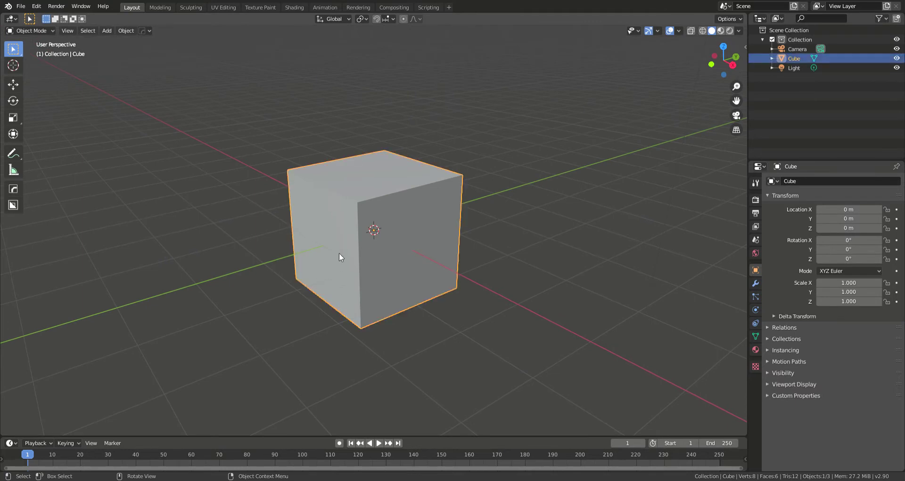
{"action": "key", "text": "Tab"}
{"action": "middle_click_drag", "start_coordinate": [361, 212], "coordinate": [429, 224]}
{"action": "key", "text": "Tab"}
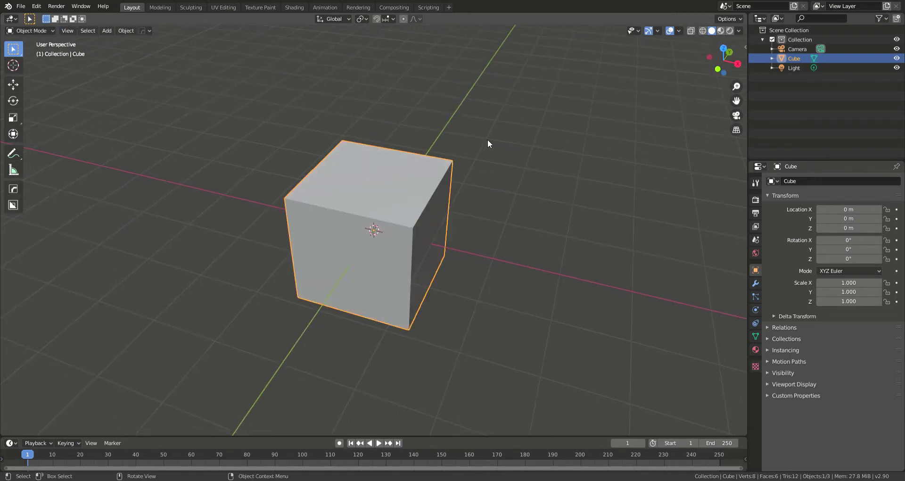
{"action": "left_click", "coordinate": [725, 48]}
{"action": "left_click", "coordinate": [703, 32]}
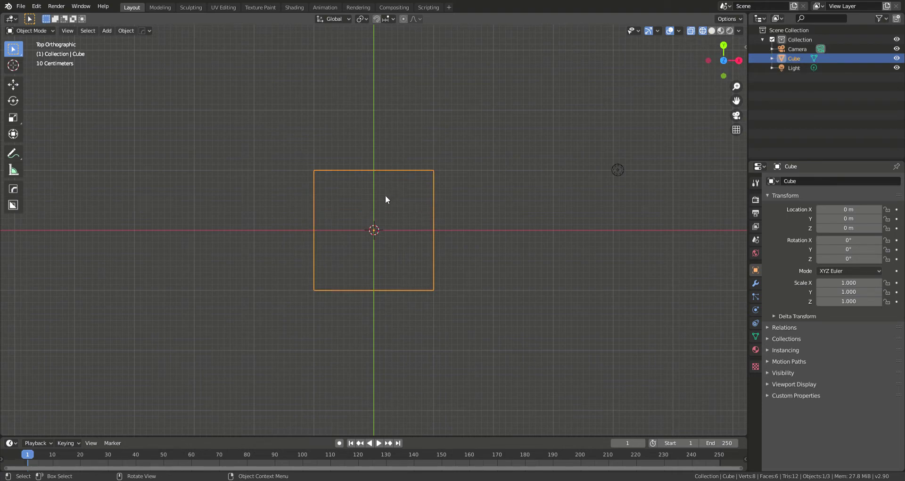
{"action": "key", "text": "Tab"}
{"action": "key", "text": "alt+a"}
{"action": "scroll", "coordinate": [281, 181], "scroll_direction": "down", "scroll_amount": 2}
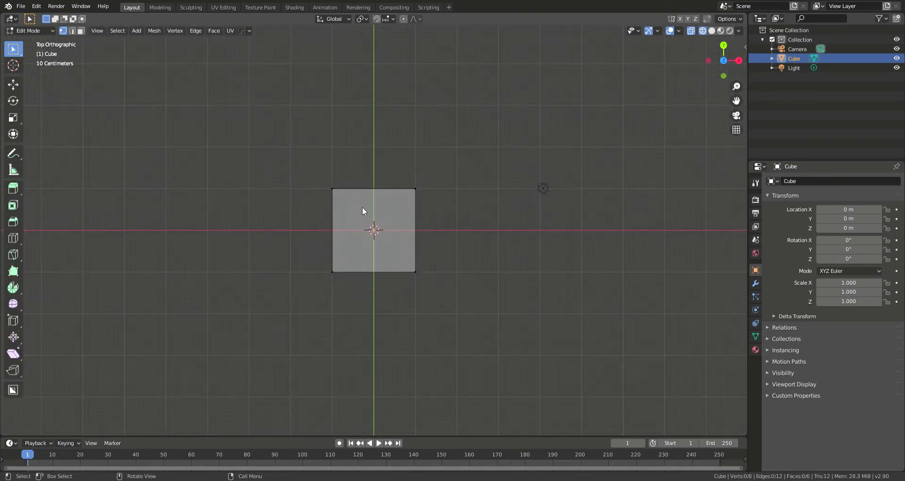
Add two evenly spaced, unshifted loop cuts across the cube, running parallel to the X axis.
{"action": "key", "text": "ctrl+r"}
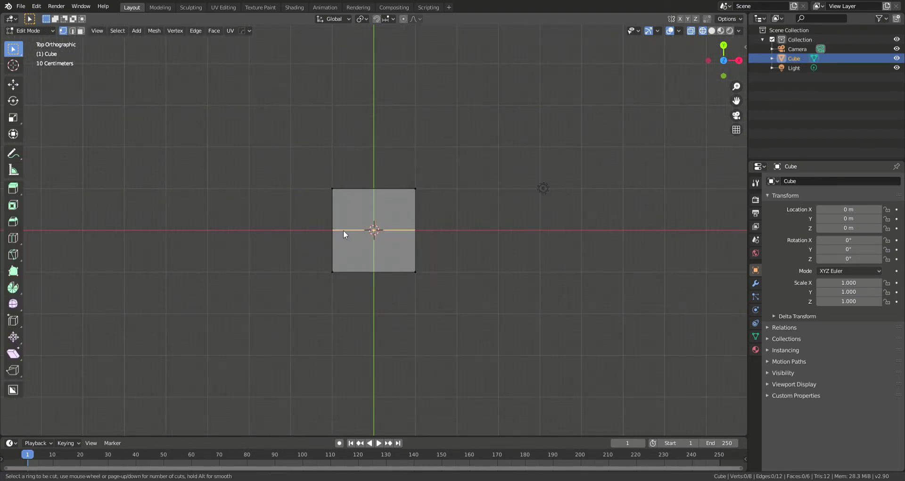
{"action": "scroll", "coordinate": [343, 230], "scroll_direction": "up", "scroll_amount": 1}
{"action": "left_click", "coordinate": [343, 230]}
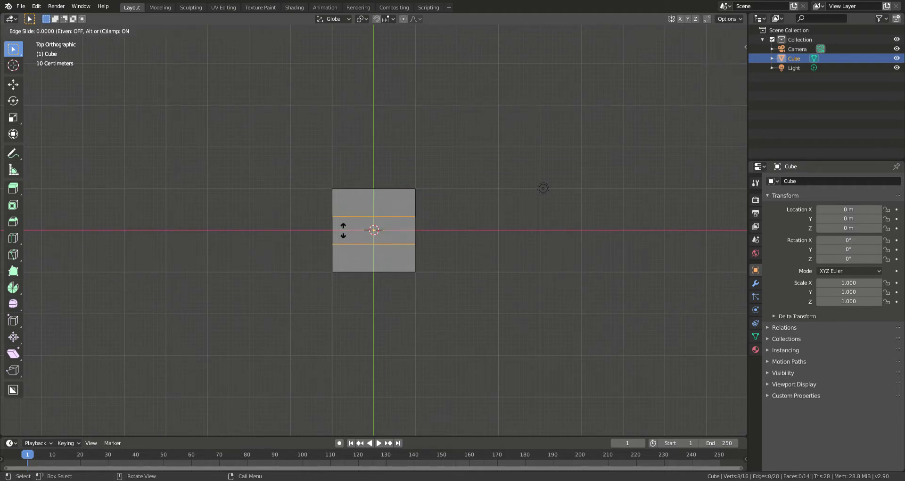
{"action": "right_click", "coordinate": [343, 230]}
{"action": "middle_click_drag", "start_coordinate": [425, 238], "coordinate": [471, 176]}
{"action": "left_click", "coordinate": [471, 175]}
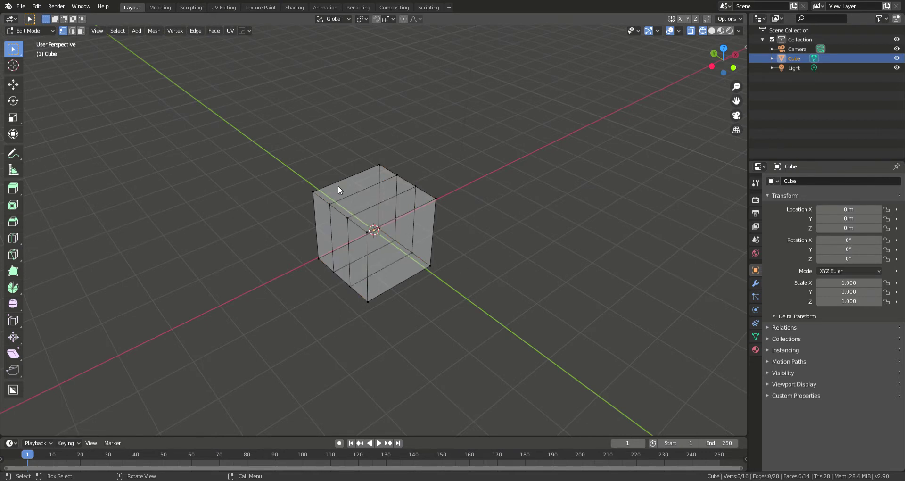
Add one centred horizontal loop cut around the cube at mid-height.
{"action": "key", "text": "ctrl+r"}
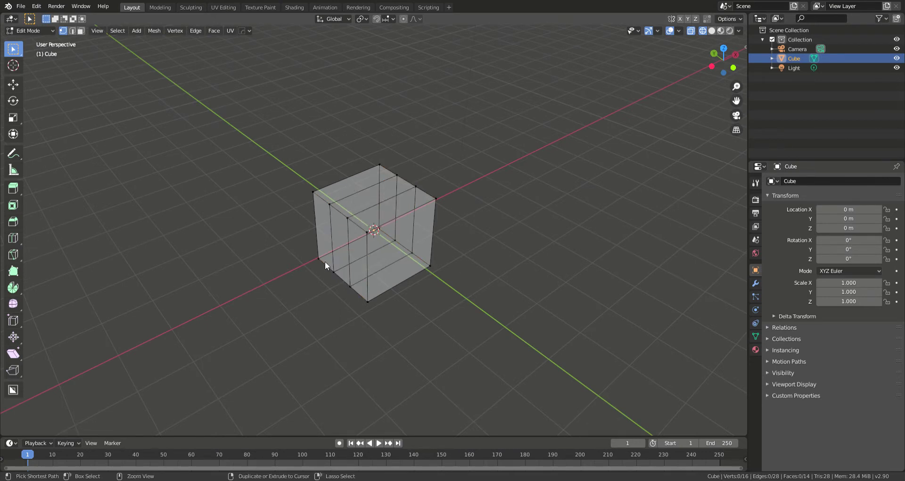
{"action": "left_click", "coordinate": [314, 241]}
{"action": "right_click", "coordinate": [314, 241]}
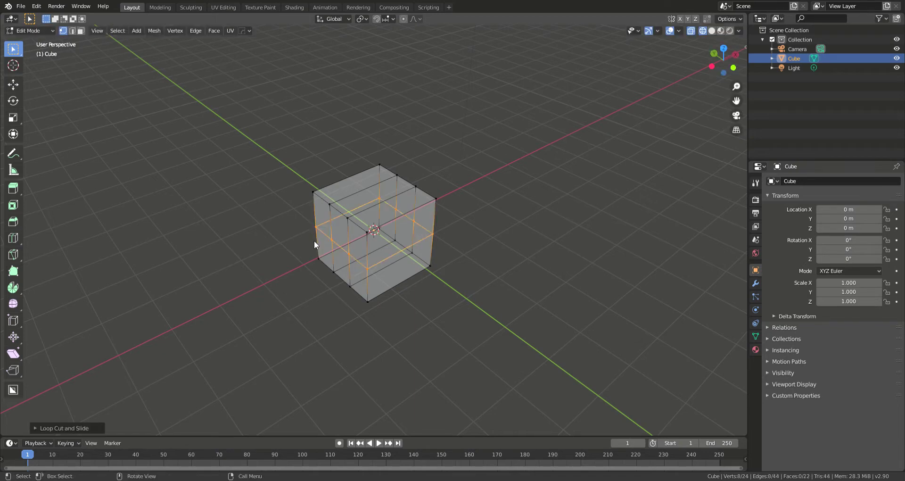
In solid display, extrude the lower middle face on the cube's +X side outward by about 1.4 m.
{"action": "mouse_move", "coordinate": [426, 242]}
{"action": "middle_mouse_down"}
{"action": "mouse_move", "coordinate": [326, 227]}
{"action": "mouse_move", "coordinate": [439, 282]}
{"action": "mouse_move", "coordinate": [429, 276]}
{"action": "middle_mouse_up"}
{"action": "key", "text": "3"}
{"action": "left_click", "coordinate": [409, 263]}
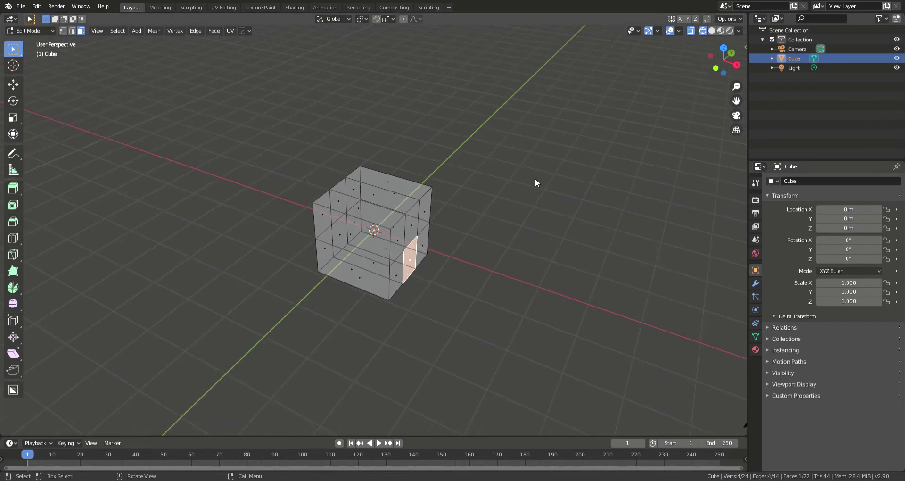
{"action": "left_click", "coordinate": [712, 31]}
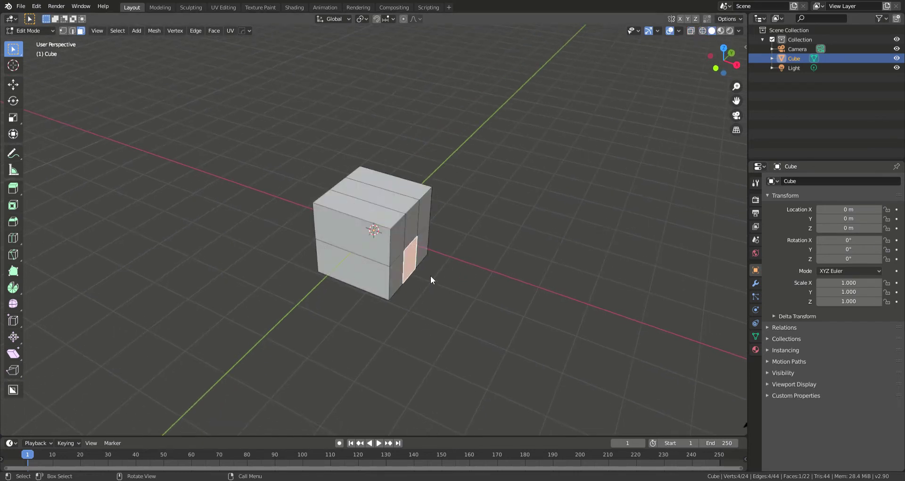
{"action": "key", "text": "e"}
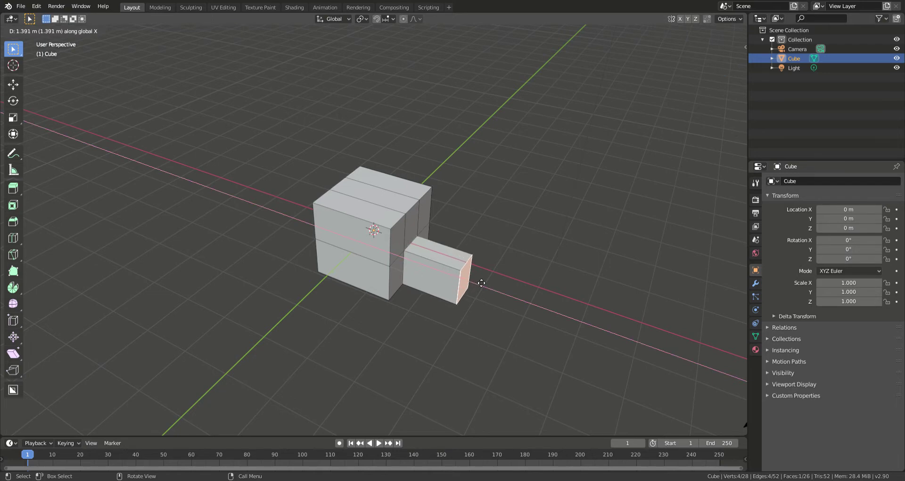
{"action": "left_click", "coordinate": [482, 282]}
Extrude the matching lower middle face on the cube's -X side outward by about 1.35 m and return to Object Mode.
{"action": "middle_click_drag", "start_coordinate": [375, 271], "coordinate": [499, 260]}
{"action": "left_click", "coordinate": [377, 278]}
{"action": "middle_click_drag", "start_coordinate": [377, 277], "coordinate": [325, 270]}
{"action": "key", "text": "e"}
{"action": "key", "text": "x"}
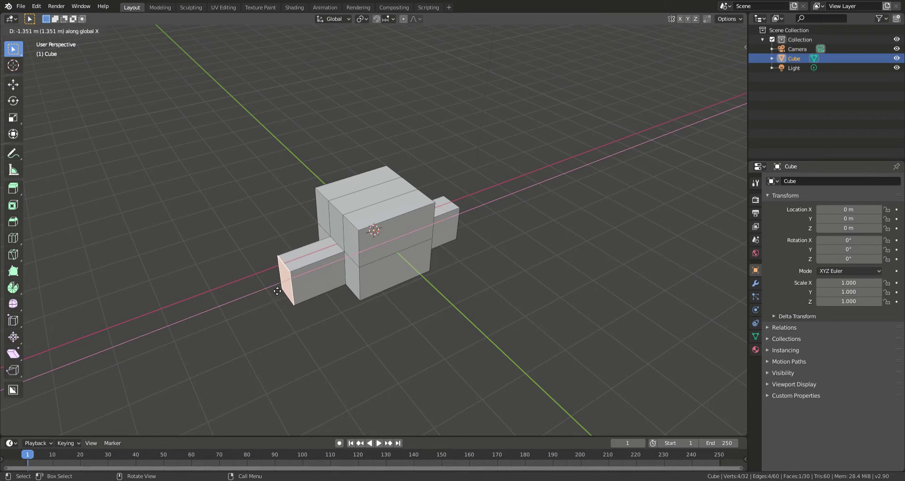
{"action": "left_click", "coordinate": [278, 291]}
{"action": "left_click", "coordinate": [463, 312]}
{"action": "middle_click_drag", "start_coordinate": [463, 312], "coordinate": [389, 298]}
{"action": "scroll", "coordinate": [430, 252], "scroll_direction": "up", "scroll_amount": 2}
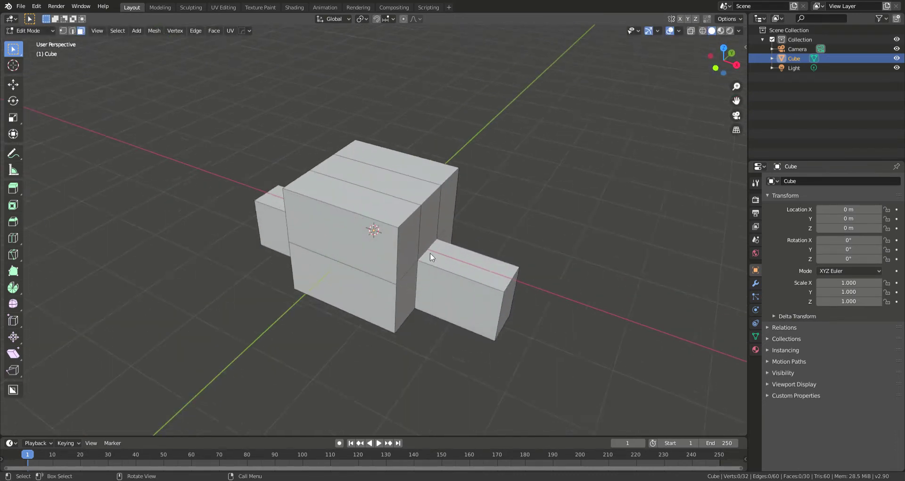
{"action": "scroll", "coordinate": [430, 253], "scroll_direction": "up", "scroll_amount": 1}
{"action": "middle_click_drag", "start_coordinate": [459, 204], "coordinate": [419, 208]}
{"action": "key", "text": "Tab"}
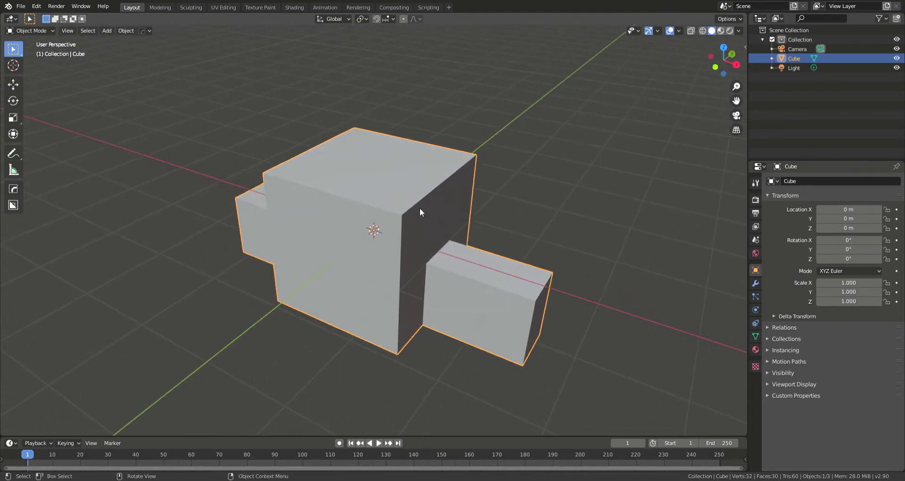
{"action": "left_click", "coordinate": [512, 195]}
{"action": "left_click", "coordinate": [448, 200]}
{"action": "key", "text": "Tab"}
{"action": "middle_click_drag", "start_coordinate": [410, 178], "coordinate": [381, 179]}
{"action": "key", "text": "Tab"}
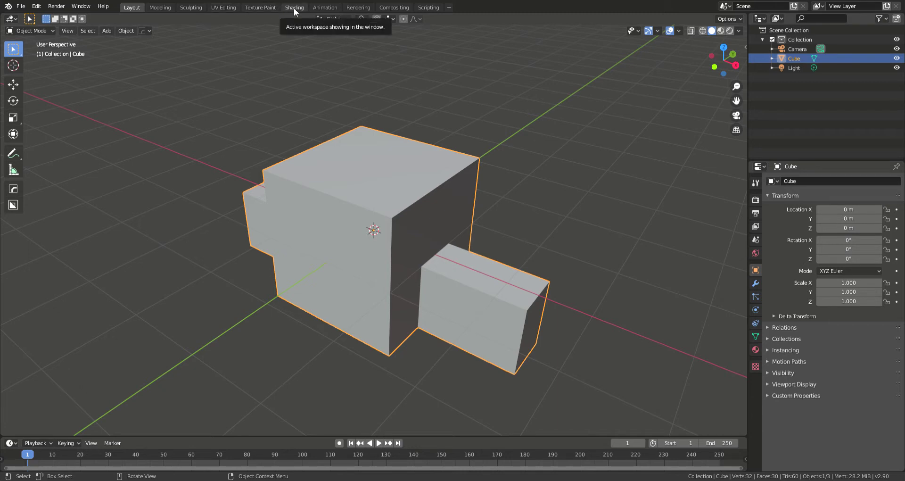
Remesh the model in the Sculpting workspace at a 0.1 m voxel size and inspect its new topology in Edit Mode.
{"action": "left_click", "coordinate": [194, 8]}
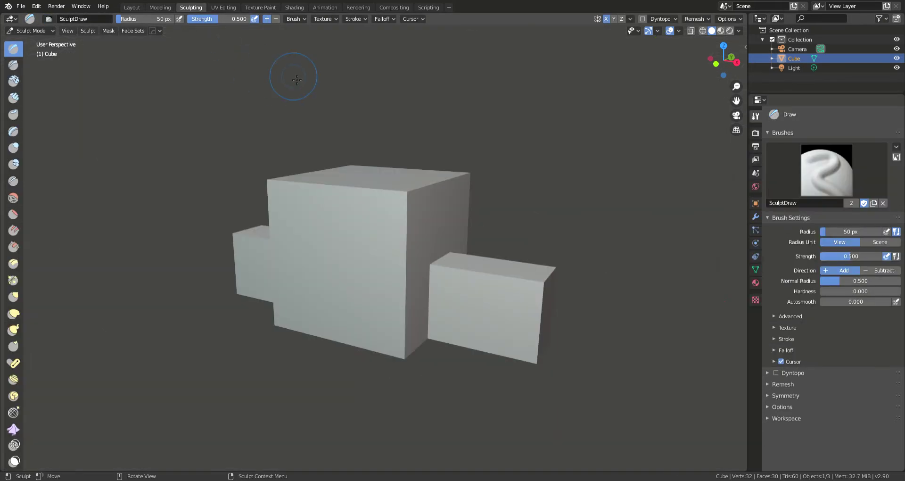
{"action": "middle_click_drag", "start_coordinate": [468, 189], "coordinate": [633, 93]}
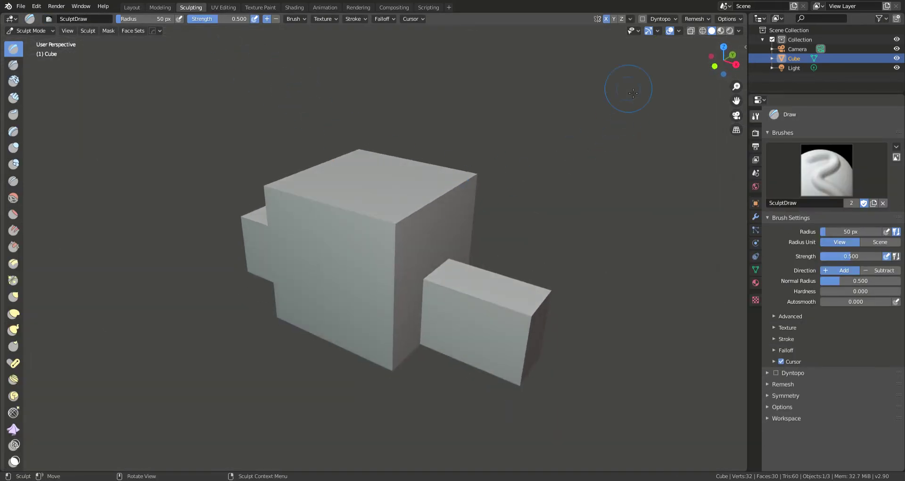
{"action": "left_click", "coordinate": [698, 18]}
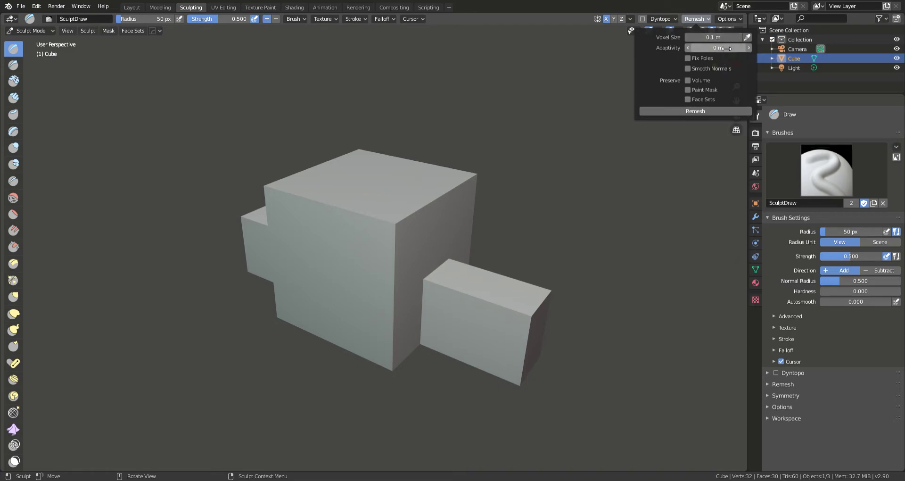
{"action": "left_click", "coordinate": [689, 112]}
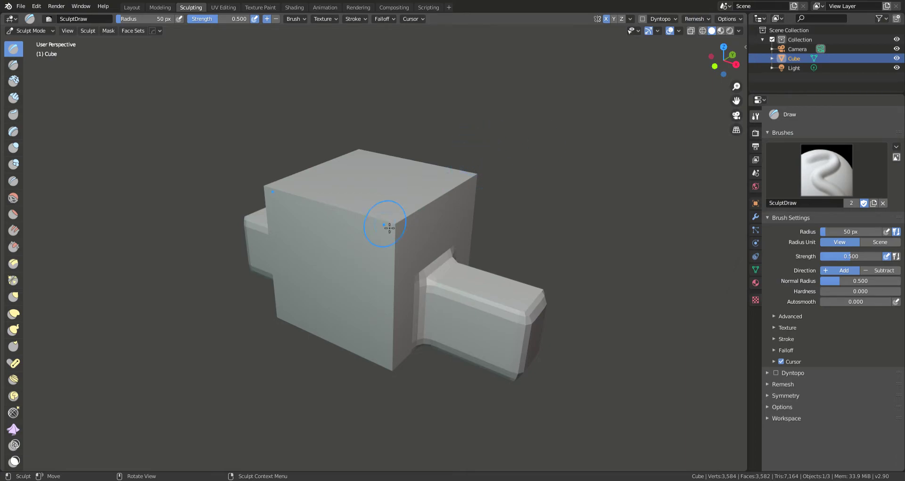
{"action": "key", "text": "Tab"}
{"action": "scroll", "coordinate": [396, 232], "scroll_direction": "up", "scroll_amount": 2}
{"action": "mouse_move", "coordinate": [411, 214]}
{"action": "middle_mouse_down"}
{"action": "mouse_move", "coordinate": [258, 225]}
{"action": "mouse_move", "coordinate": [409, 218]}
{"action": "mouse_move", "coordinate": [431, 200]}
{"action": "middle_mouse_up"}
{"action": "key", "text": "Tab"}
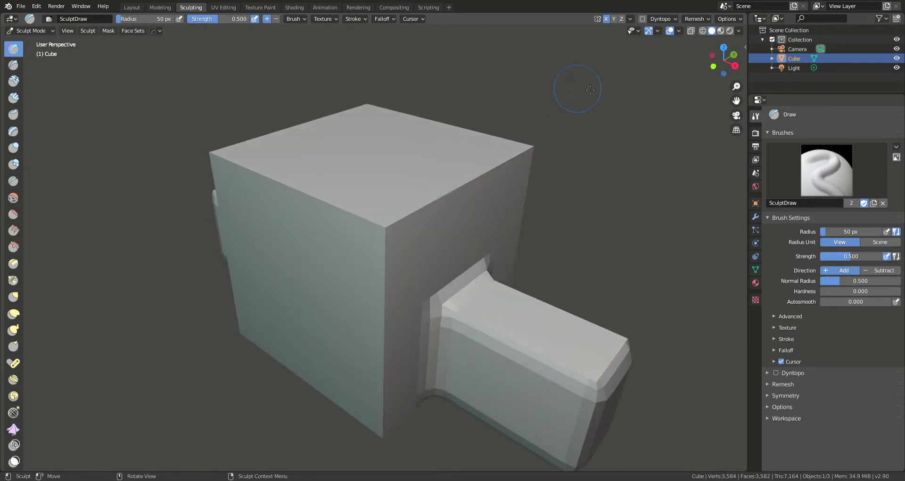
Disable X symmetry and enable Dyntopo, testing it with a Draw stroke over the cube's near corner and undoing the stroke.
{"action": "left_click", "coordinate": [607, 19]}
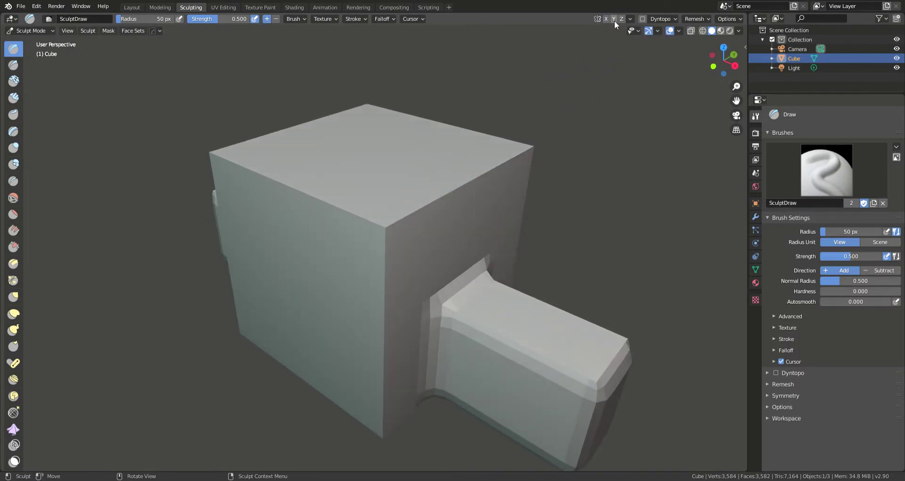
{"action": "left_click", "coordinate": [642, 20]}
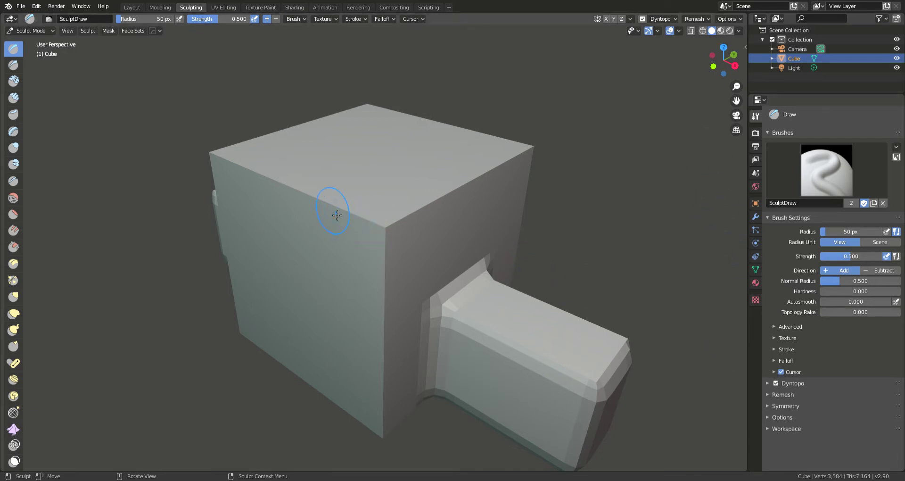
{"action": "mouse_move", "coordinate": [523, 159]}
{"action": "left_mouse_down"}
{"action": "mouse_move", "coordinate": [414, 202]}
{"action": "mouse_move", "coordinate": [378, 170]}
{"action": "mouse_move", "coordinate": [330, 274]}
{"action": "mouse_move", "coordinate": [270, 289]}
{"action": "mouse_move", "coordinate": [438, 213]}
{"action": "mouse_move", "coordinate": [391, 202]}
{"action": "left_mouse_up"}
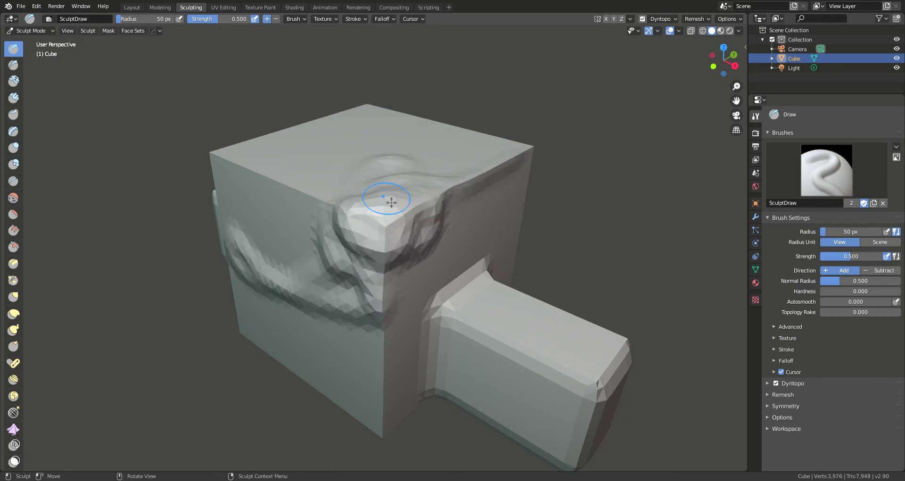
{"action": "key", "text": "ctrl+z"}
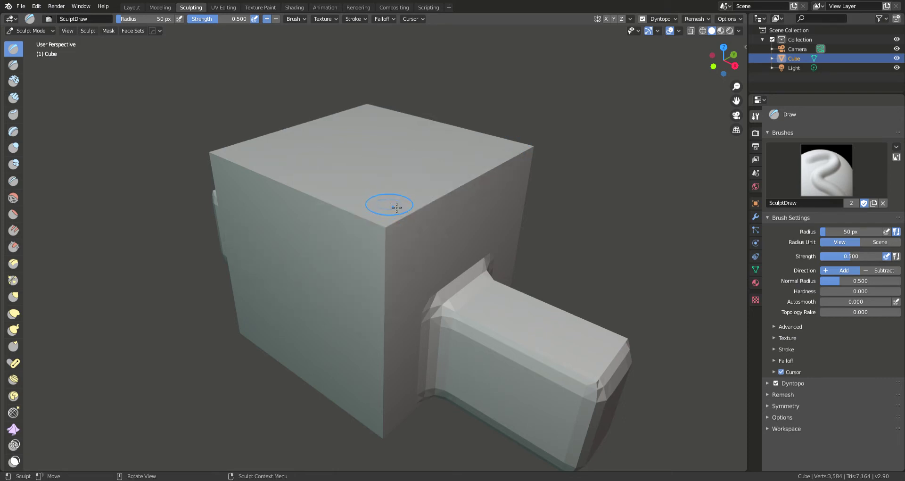
Set the sculpting brush radius to 218 px and its strength to 0.545.
{"action": "key", "text": "f"}
{"action": "left_click", "coordinate": [472, 183]}
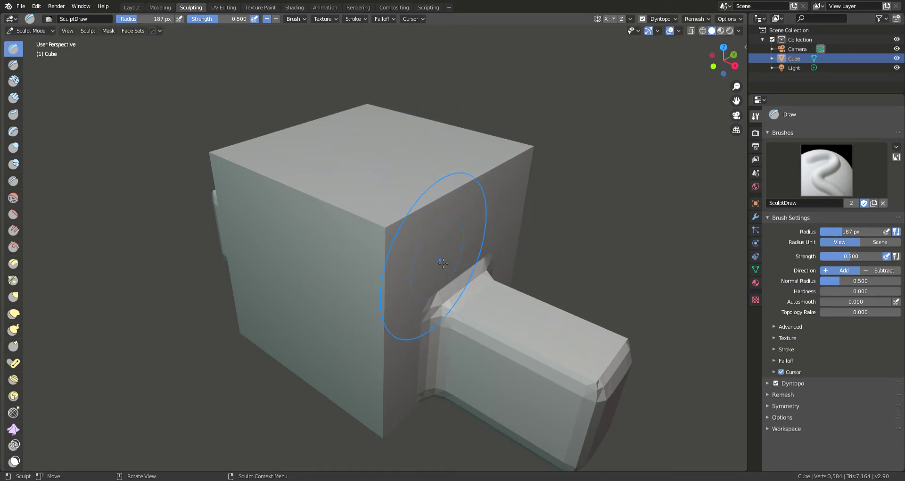
{"action": "key", "text": "f"}
{"action": "left_click", "coordinate": [398, 233]}
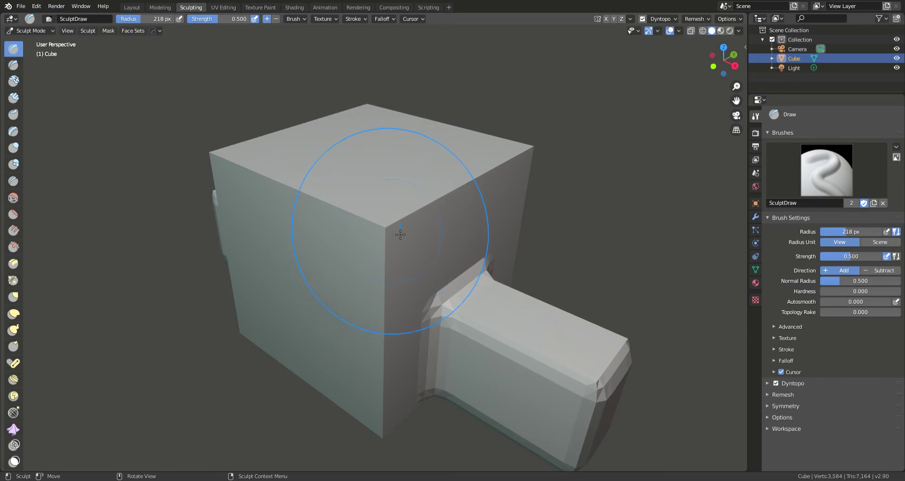
{"action": "key", "text": "shift+f"}
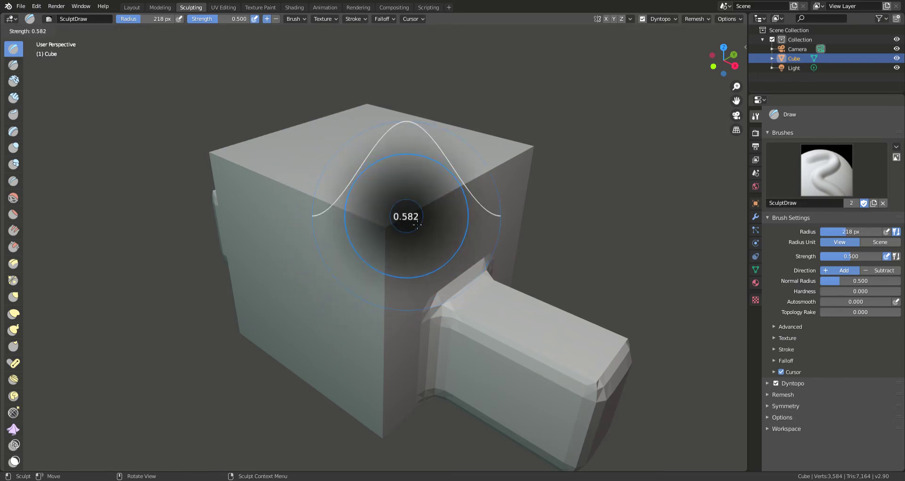
{"action": "left_click", "coordinate": [443, 229]}
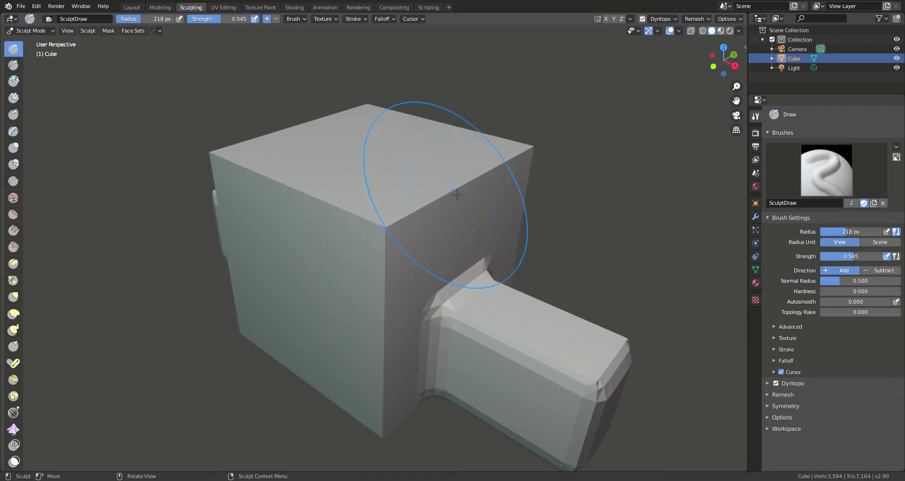
Smooth the cube body's edges and the two side arms into rounded forms with broad strokes from several angles.
{"action": "mouse_move", "coordinate": [481, 176]}
{"action": "left_mouse_down", "text": "shift"}
{"action": "mouse_move", "coordinate": [381, 234]}
{"action": "mouse_move", "coordinate": [377, 401]}
{"action": "mouse_move", "coordinate": [336, 305]}
{"action": "mouse_move", "coordinate": [256, 181]}
{"action": "mouse_move", "coordinate": [345, 199]}
{"action": "mouse_move", "coordinate": [257, 175]}
{"action": "mouse_move", "coordinate": [273, 184]}
{"action": "left_mouse_up", "text": "shift"}
{"action": "mouse_move", "coordinate": [274, 183]}
{"action": "middle_mouse_down"}
{"action": "mouse_move", "coordinate": [338, 210]}
{"action": "mouse_move", "coordinate": [415, 202]}
{"action": "middle_mouse_up"}
{"action": "mouse_move", "coordinate": [414, 202]}
{"action": "left_mouse_down", "text": "shift"}
{"action": "mouse_move", "coordinate": [360, 206]}
{"action": "mouse_move", "coordinate": [241, 182]}
{"action": "mouse_move", "coordinate": [422, 223]}
{"action": "left_mouse_up", "text": "shift"}
{"action": "middle_click_drag", "start_coordinate": [358, 218], "coordinate": [476, 232]}
{"action": "mouse_move", "coordinate": [476, 229]}
{"action": "left_mouse_down", "text": "shift"}
{"action": "mouse_move", "coordinate": [424, 225]}
{"action": "mouse_move", "coordinate": [340, 256]}
{"action": "mouse_move", "coordinate": [278, 226]}
{"action": "mouse_move", "coordinate": [320, 262]}
{"action": "mouse_move", "coordinate": [338, 241]}
{"action": "left_mouse_up", "text": "shift"}
{"action": "middle_click_drag", "start_coordinate": [338, 242], "coordinate": [485, 251]}
{"action": "mouse_move", "coordinate": [323, 281]}
{"action": "left_mouse_down", "text": "shift"}
{"action": "mouse_move", "coordinate": [359, 309]}
{"action": "mouse_move", "coordinate": [384, 380]}
{"action": "mouse_move", "coordinate": [424, 373]}
{"action": "mouse_move", "coordinate": [411, 250]}
{"action": "mouse_move", "coordinate": [319, 292]}
{"action": "mouse_move", "coordinate": [281, 299]}
{"action": "left_mouse_up", "text": "shift"}
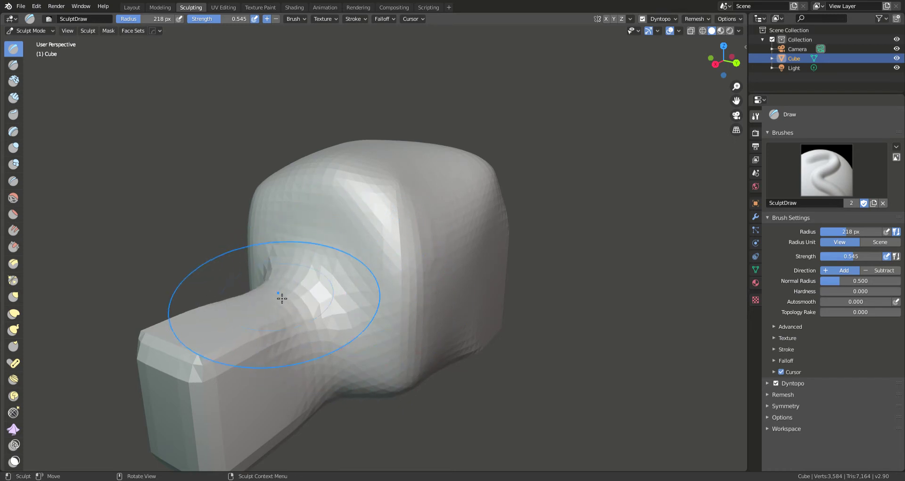
{"action": "middle_click_drag", "start_coordinate": [281, 299], "coordinate": [406, 296]}
{"action": "mouse_move", "coordinate": [406, 296]}
{"action": "left_mouse_down", "text": "shift"}
{"action": "mouse_move", "coordinate": [628, 299]}
{"action": "mouse_move", "coordinate": [616, 313]}
{"action": "mouse_move", "coordinate": [603, 394]}
{"action": "mouse_move", "coordinate": [478, 381]}
{"action": "left_mouse_up", "text": "shift"}
{"action": "middle_click_drag", "start_coordinate": [542, 337], "coordinate": [372, 335]}
{"action": "middle_click_drag", "start_coordinate": [288, 356], "coordinate": [287, 312], "text": "shift"}
{"action": "left_click_drag", "start_coordinate": [279, 371], "coordinate": [323, 367], "text": "shift"}
{"action": "mouse_move", "coordinate": [323, 366]}
{"action": "middle_mouse_down"}
{"action": "mouse_move", "coordinate": [366, 265]}
{"action": "mouse_move", "coordinate": [406, 267]}
{"action": "middle_mouse_up"}
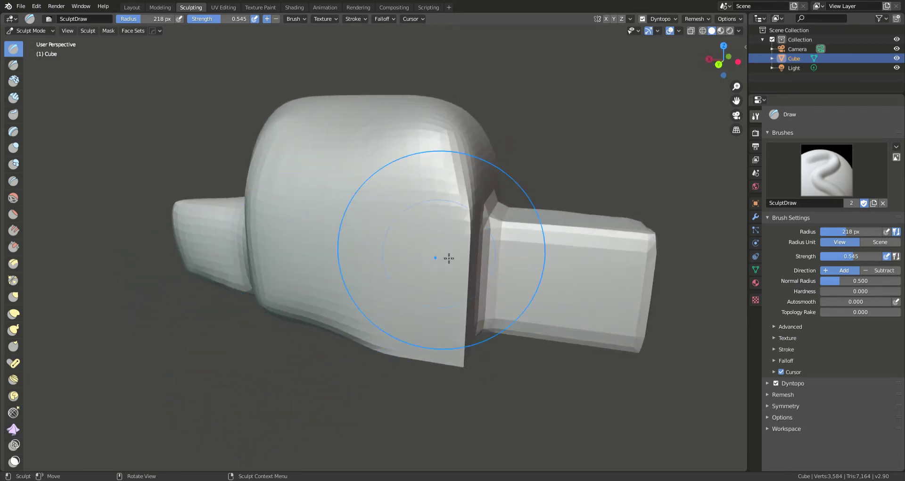
{"action": "mouse_move", "coordinate": [460, 307]}
{"action": "middle_mouse_down"}
{"action": "mouse_move", "coordinate": [446, 186]}
{"action": "mouse_move", "coordinate": [423, 169]}
{"action": "mouse_move", "coordinate": [441, 192]}
{"action": "mouse_move", "coordinate": [594, 135]}
{"action": "mouse_move", "coordinate": [567, 192]}
{"action": "mouse_move", "coordinate": [558, 260]}
{"action": "middle_mouse_up"}
{"action": "mouse_move", "coordinate": [415, 299]}
{"action": "left_mouse_down", "text": "shift"}
{"action": "mouse_move", "coordinate": [453, 366]}
{"action": "mouse_move", "coordinate": [512, 417]}
{"action": "left_mouse_up", "text": "shift"}
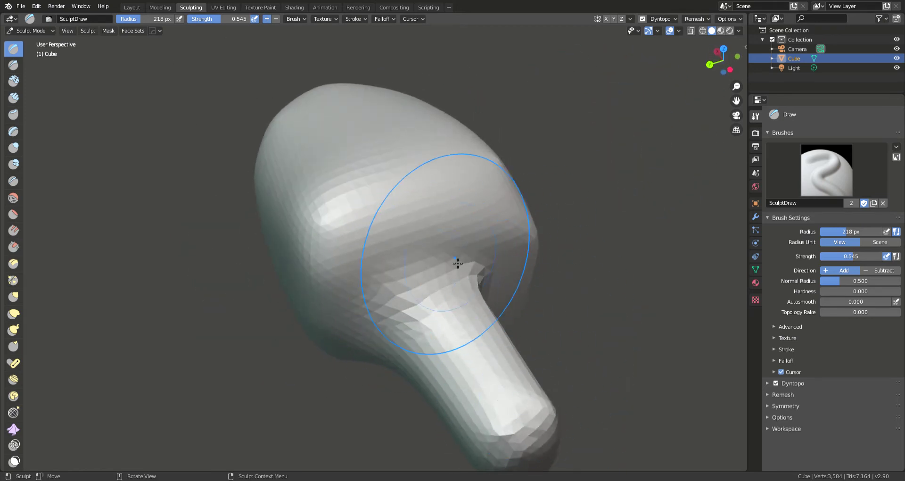
{"action": "left_click", "coordinate": [767, 383]}
{"action": "left_click", "coordinate": [768, 383]}
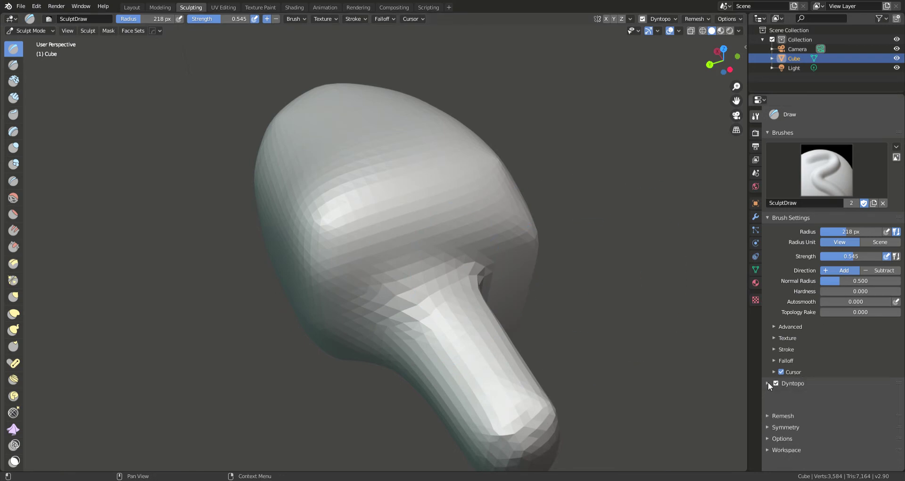
{"action": "mouse_move", "coordinate": [525, 404]}
{"action": "middle_mouse_down"}
{"action": "mouse_move", "coordinate": [540, 296]}
{"action": "mouse_move", "coordinate": [530, 280]}
{"action": "middle_mouse_up"}
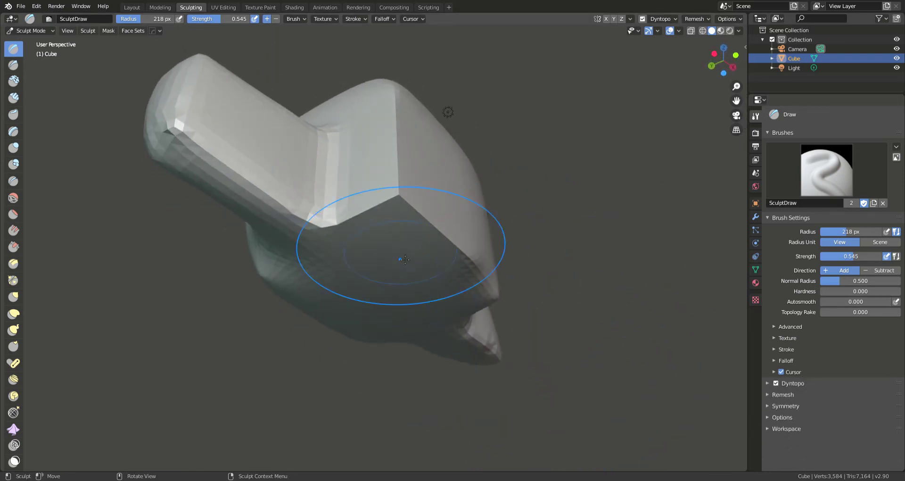
Smooth the hard edges on the body's underside around the arm and check the resulting topology in Edit Mode.
{"action": "mouse_move", "coordinate": [282, 216]}
{"action": "left_mouse_down"}
{"action": "mouse_move", "coordinate": [434, 222]}
{"action": "mouse_move", "coordinate": [378, 185]}
{"action": "mouse_move", "coordinate": [391, 142]}
{"action": "mouse_move", "coordinate": [414, 236]}
{"action": "mouse_move", "coordinate": [498, 303]}
{"action": "mouse_move", "coordinate": [473, 267]}
{"action": "left_mouse_up"}
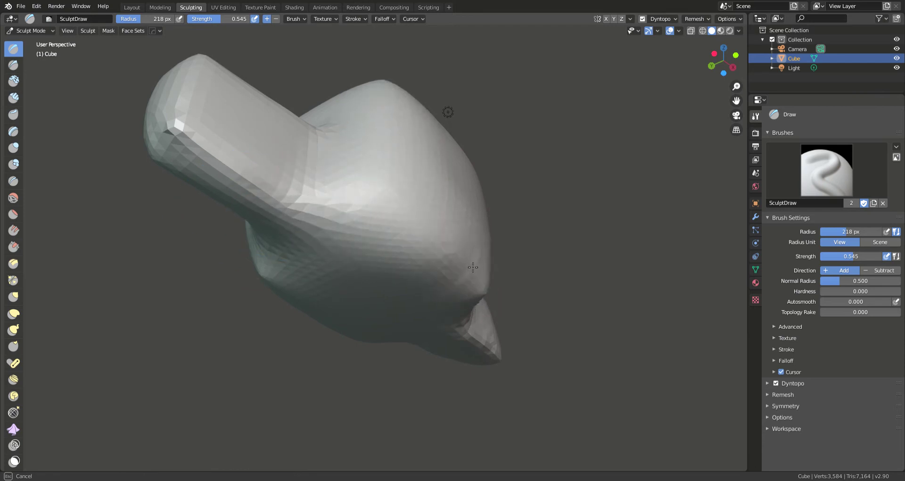
{"action": "mouse_move", "coordinate": [478, 288]}
{"action": "middle_mouse_down"}
{"action": "mouse_move", "coordinate": [410, 328]}
{"action": "mouse_move", "coordinate": [557, 339]}
{"action": "mouse_move", "coordinate": [528, 325]}
{"action": "middle_mouse_up"}
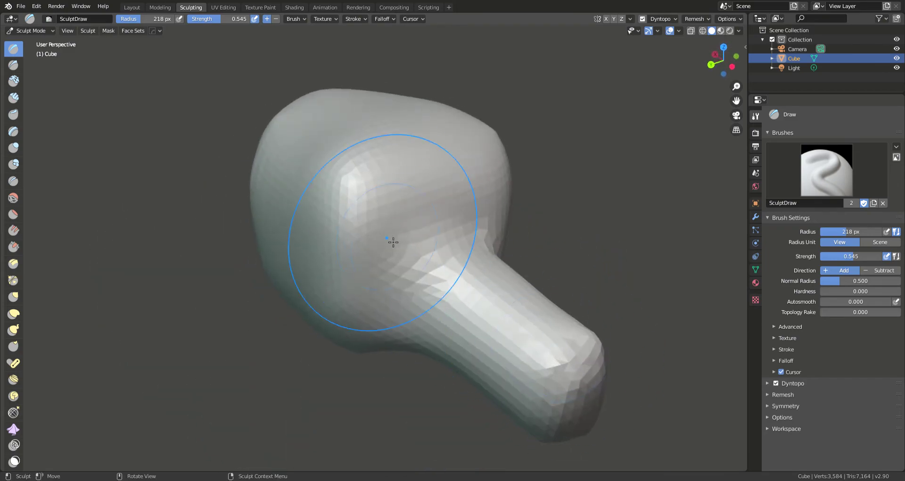
{"action": "key", "text": "Tab"}
{"action": "mouse_move", "coordinate": [407, 197]}
{"action": "middle_mouse_down"}
{"action": "mouse_move", "coordinate": [550, 208]}
{"action": "mouse_move", "coordinate": [590, 168]}
{"action": "mouse_move", "coordinate": [668, 207]}
{"action": "mouse_move", "coordinate": [547, 199]}
{"action": "mouse_move", "coordinate": [439, 178]}
{"action": "mouse_move", "coordinate": [345, 196]}
{"action": "middle_mouse_up"}
{"action": "key", "text": "Tab"}
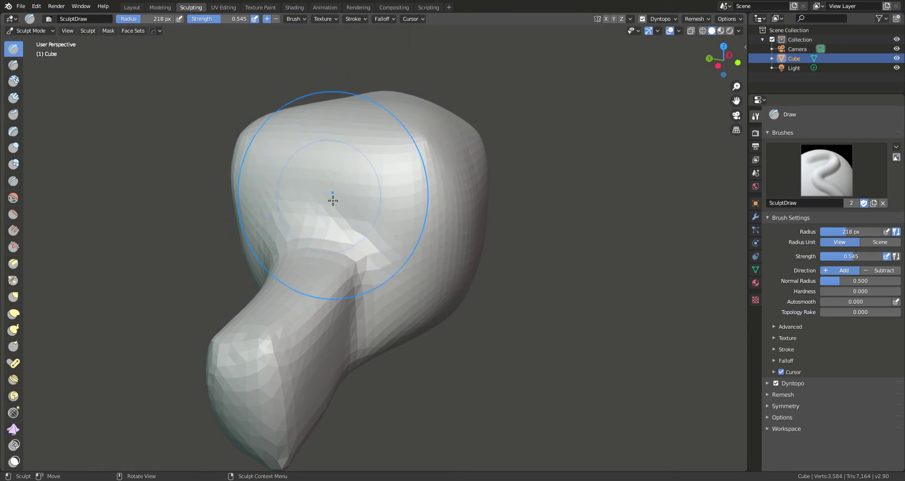
Check the model's face normals in the Layout workspace by briefly showing the Face Orientation overlay.
{"action": "left_click", "coordinate": [134, 8]}
{"action": "middle_click_drag", "start_coordinate": [431, 242], "coordinate": [337, 253]}
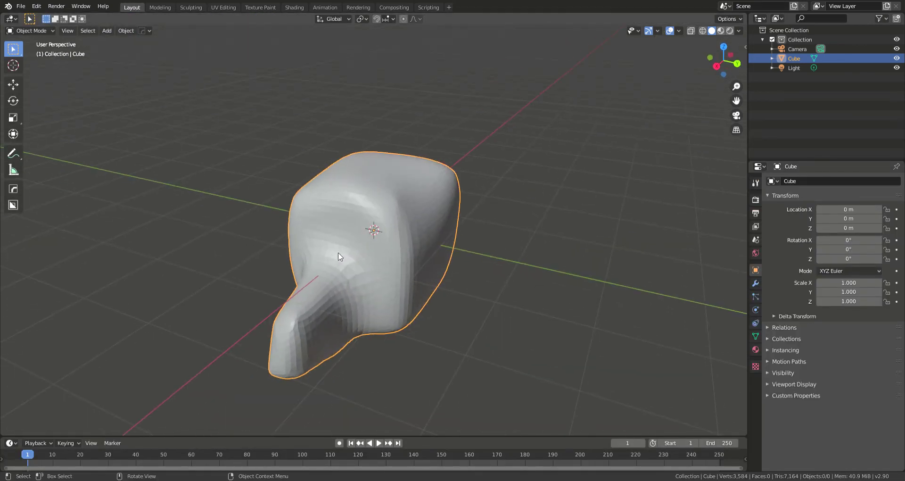
{"action": "left_click", "coordinate": [679, 31]}
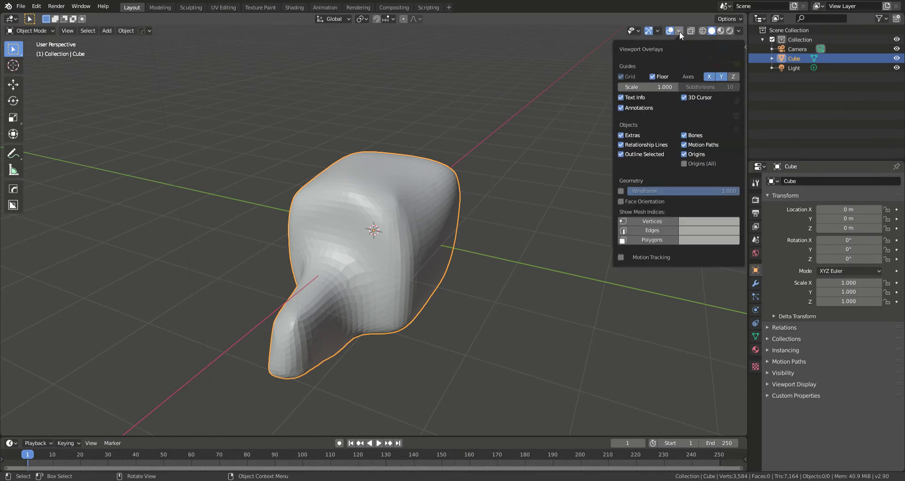
{"action": "left_click", "coordinate": [620, 202]}
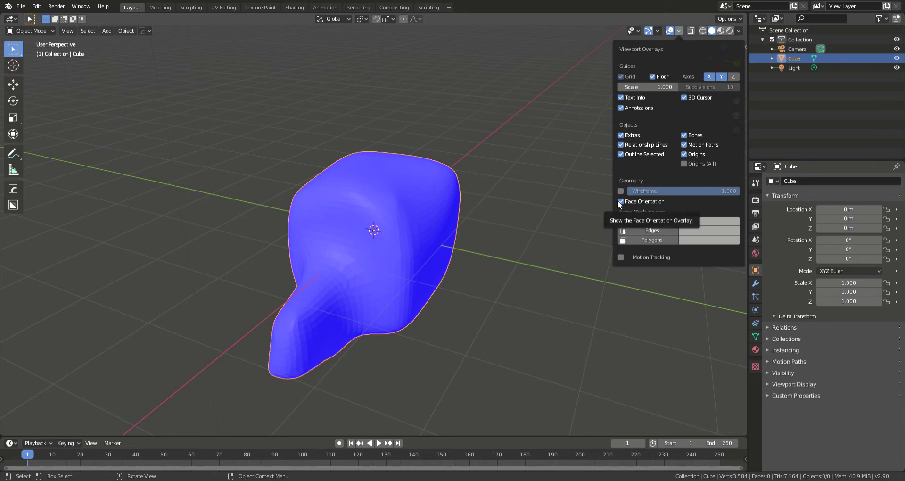
{"action": "left_click", "coordinate": [620, 202]}
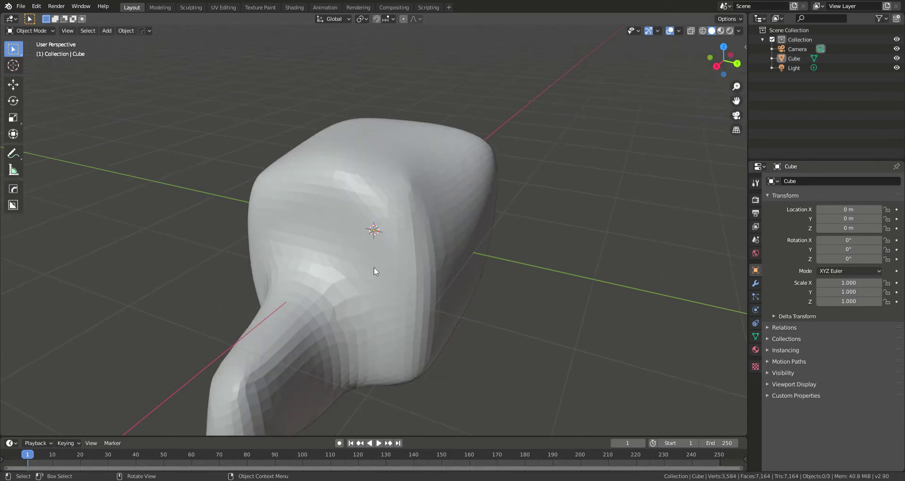
Examine the model's hollow interior in the Layout workspace using walk navigation.
{"action": "key", "text": "shift+grave"}
{"action": "key", "text": "w"}
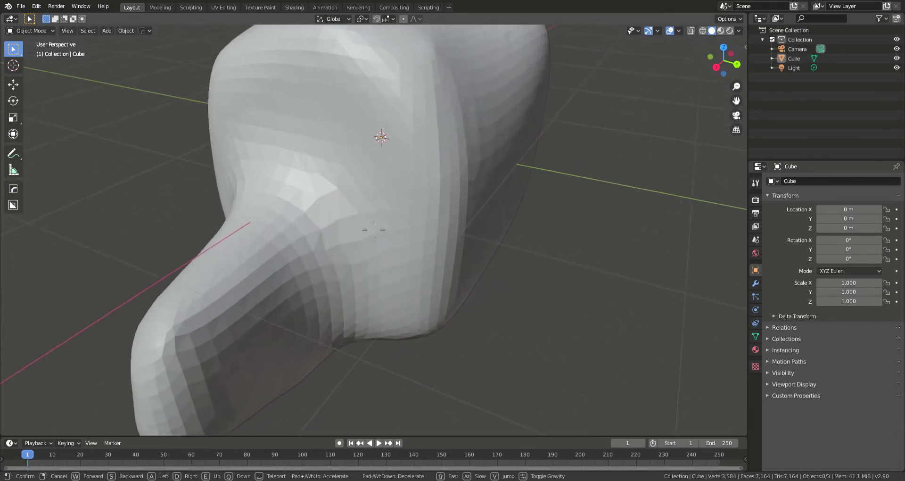
{"action": "key", "text": "w"}
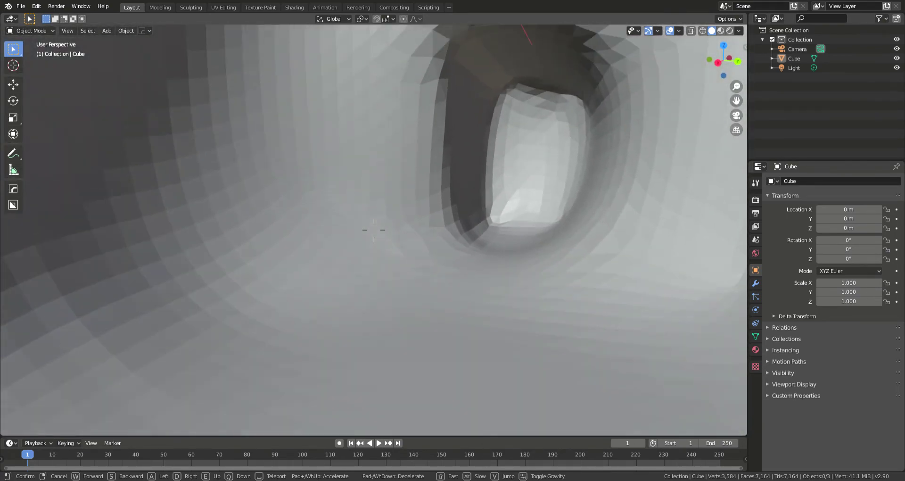
{"action": "left_click", "coordinate": [451, 233]}
In the Sculpting workspace, shape the floor inside the hollow model with Draw brush strokes leading toward the arm opening.
{"action": "left_click", "coordinate": [191, 7]}
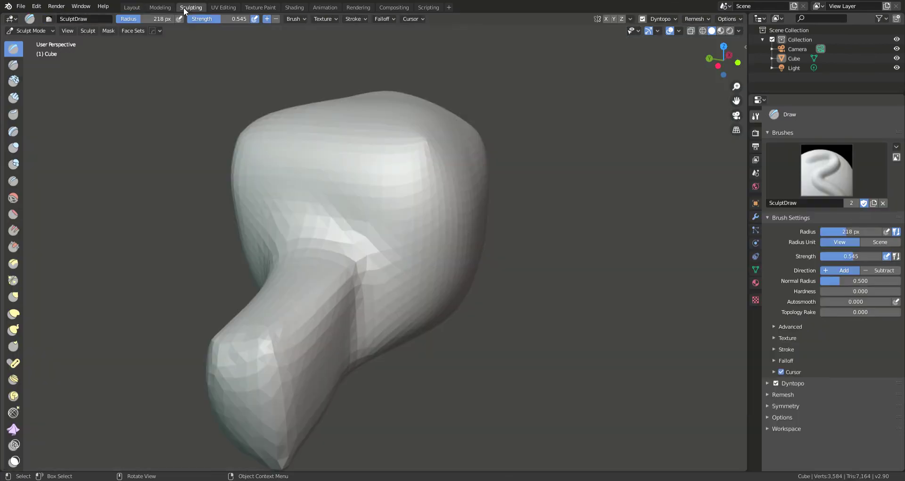
{"action": "key", "text": "shift+grave"}
{"action": "key", "text": "w"}
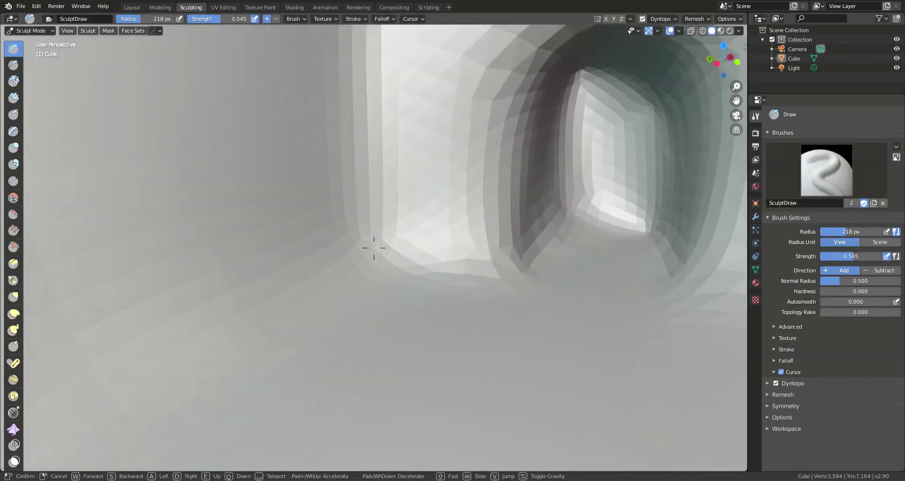
{"action": "left_click", "coordinate": [374, 246]}
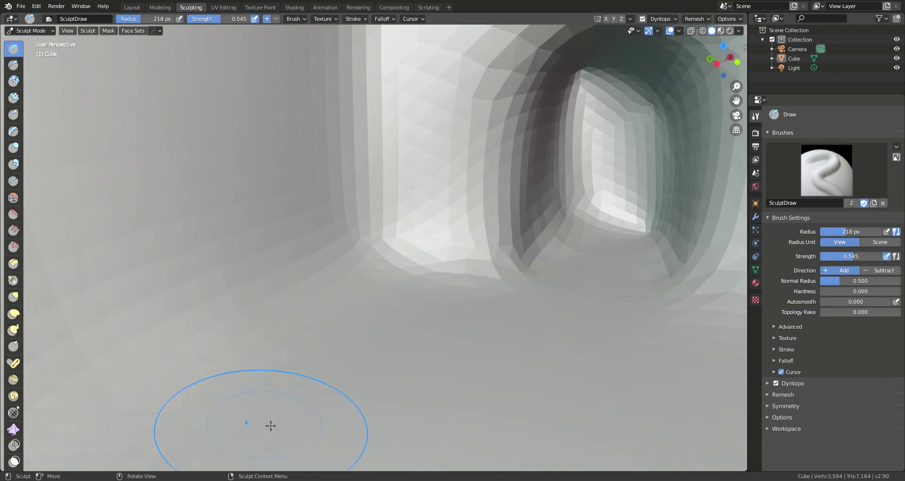
{"action": "mouse_move", "coordinate": [179, 404]}
{"action": "left_mouse_down"}
{"action": "mouse_move", "coordinate": [380, 347]}
{"action": "mouse_move", "coordinate": [592, 308]}
{"action": "left_mouse_up"}
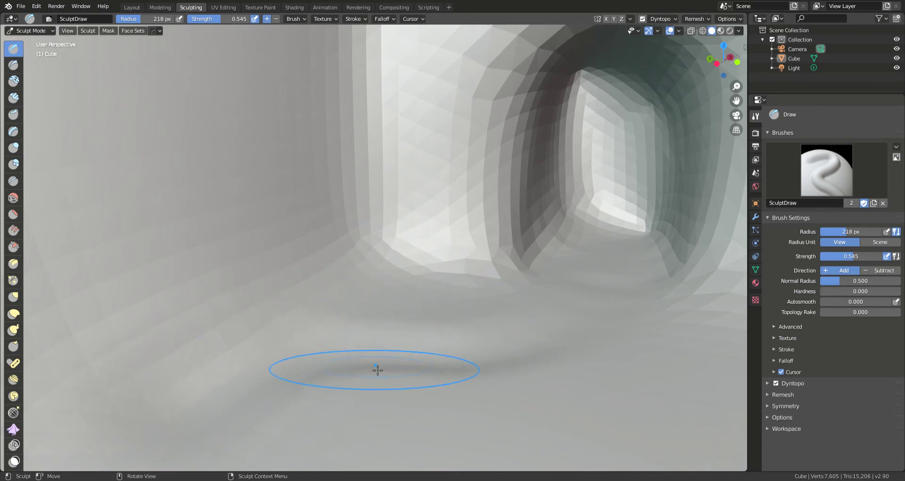
{"action": "mouse_move", "coordinate": [583, 288]}
{"action": "left_mouse_down"}
{"action": "mouse_move", "coordinate": [551, 301]}
{"action": "mouse_move", "coordinate": [368, 289]}
{"action": "mouse_move", "coordinate": [135, 334]}
{"action": "mouse_move", "coordinate": [453, 228]}
{"action": "mouse_move", "coordinate": [384, 289]}
{"action": "mouse_move", "coordinate": [509, 252]}
{"action": "mouse_move", "coordinate": [491, 335]}
{"action": "left_mouse_up"}
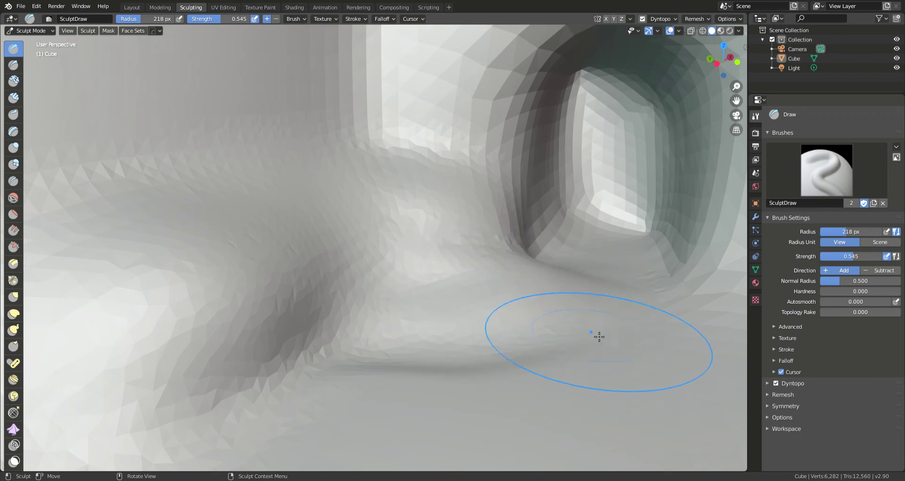
Examine the whole model from outside and inspect its mesh in Edit Mode.
{"action": "scroll", "coordinate": [488, 288], "scroll_direction": "down", "scroll_amount": 3}
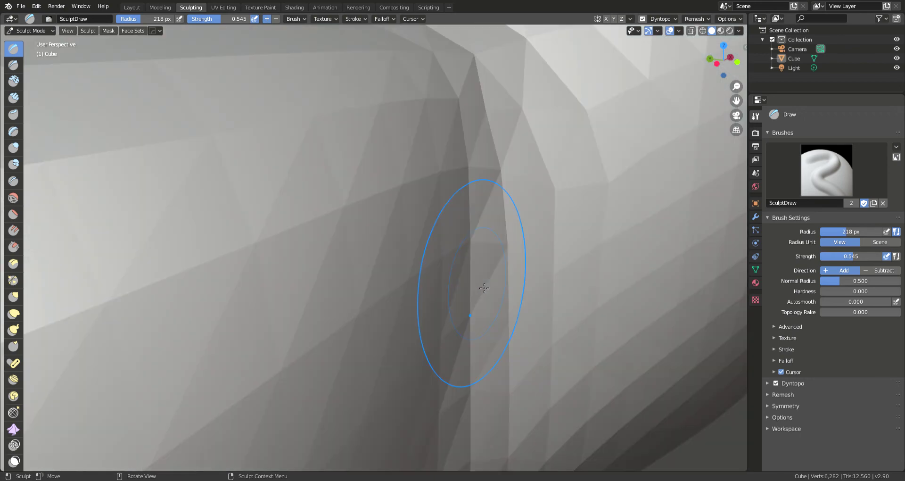
{"action": "scroll", "coordinate": [484, 287], "scroll_direction": "down", "scroll_amount": 8}
{"action": "key", "text": "Tab"}
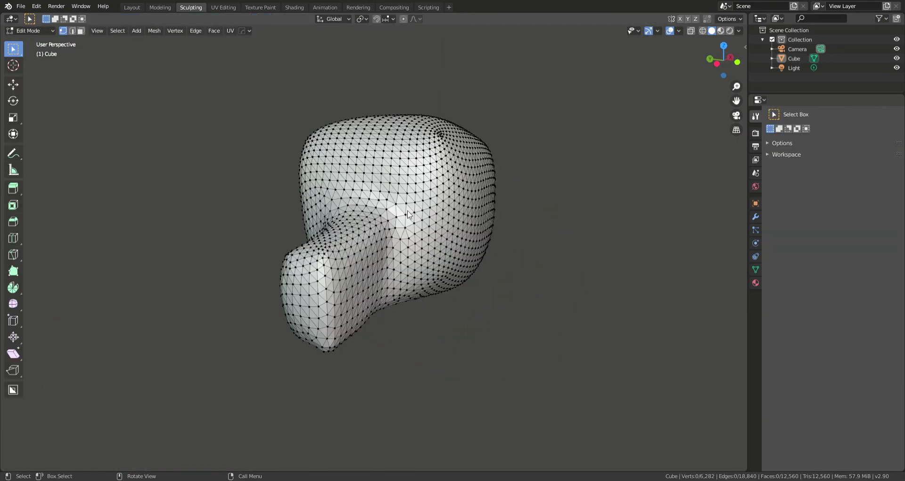
{"action": "key", "text": "Tab"}
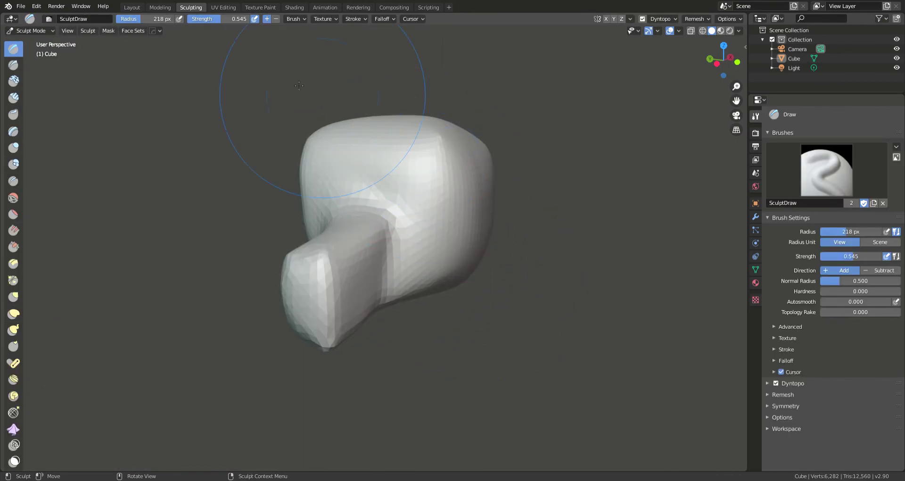
Flip the normals of the entire mesh in Edit Mode within the Layout workspace.
{"action": "left_click", "coordinate": [132, 7]}
{"action": "scroll", "coordinate": [442, 250], "scroll_direction": "down", "scroll_amount": 5}
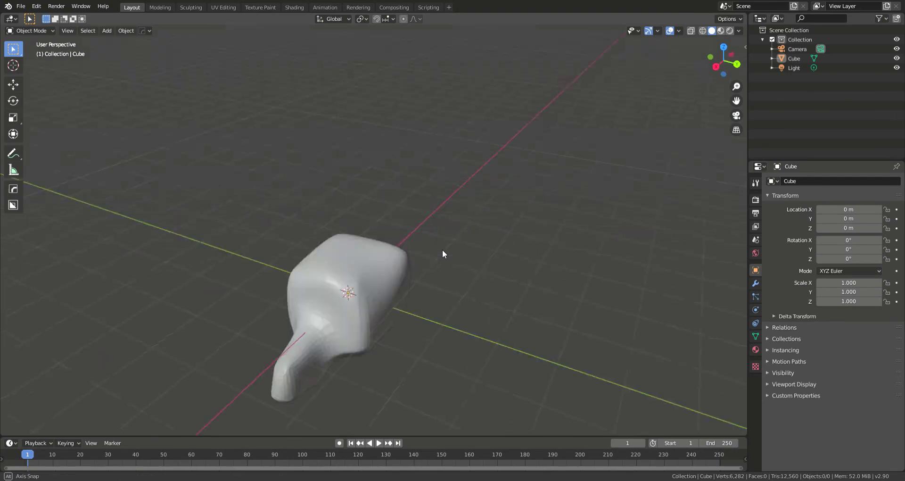
{"action": "key", "text": "Tab"}
{"action": "scroll", "coordinate": [374, 260], "scroll_direction": "up", "scroll_amount": 5}
{"action": "scroll", "coordinate": [373, 260], "scroll_direction": "down", "scroll_amount": 2}
{"action": "key", "text": "a"}
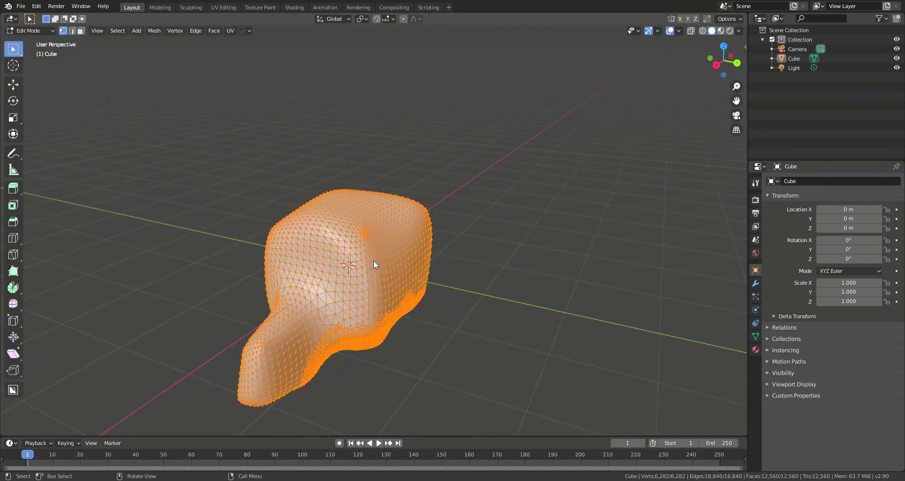
{"action": "key", "text": "F3"}
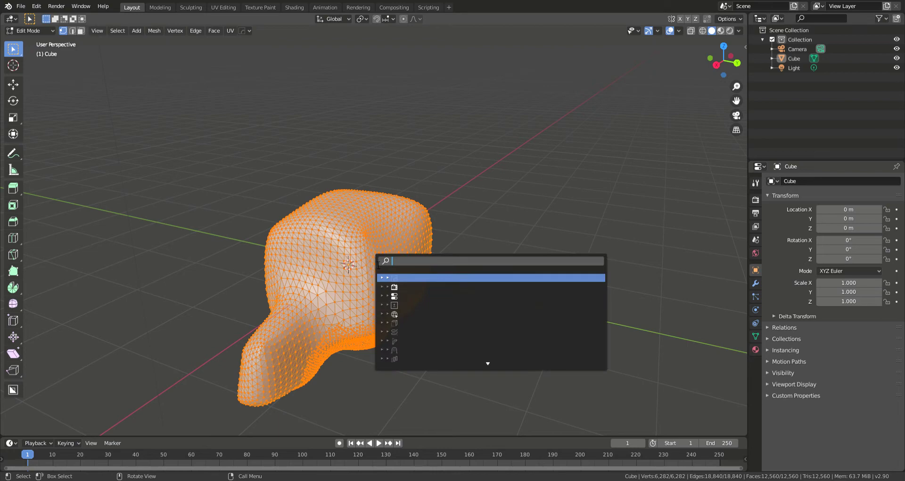
{"action": "type", "text": "flip"}
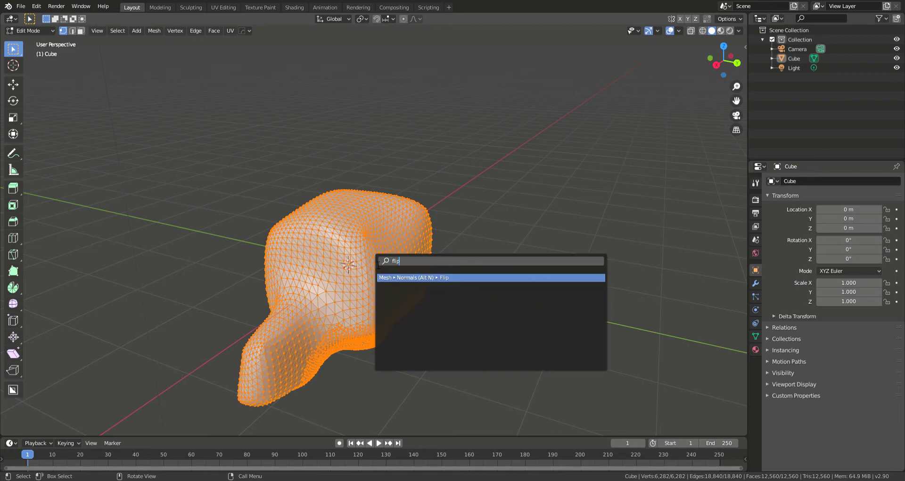
{"action": "key", "text": "Return"}
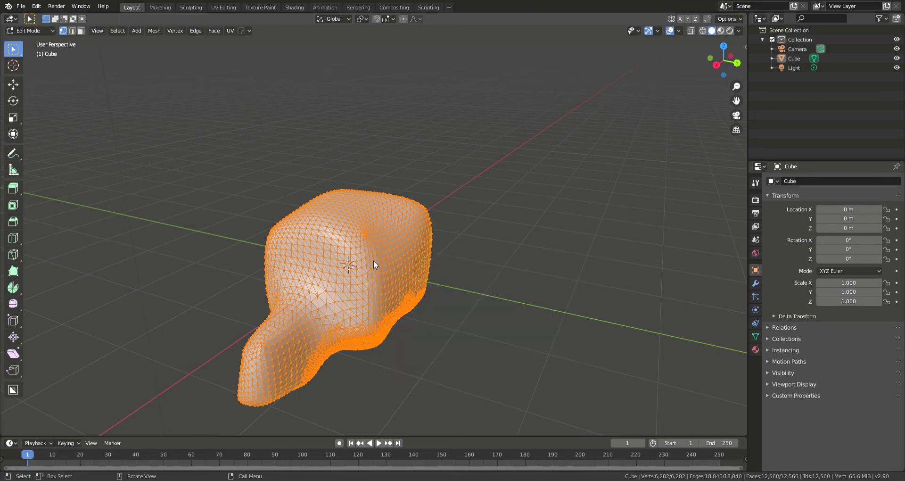
Return to Object Mode and check the flipped normals by briefly showing the Face Orientation overlay.
{"action": "key", "text": "Tab"}
{"action": "left_click", "coordinate": [678, 31]}
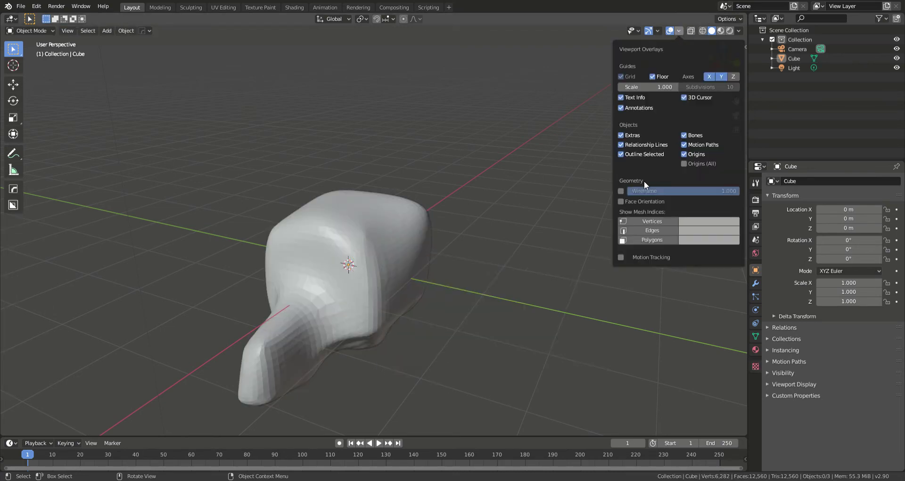
{"action": "left_click", "coordinate": [618, 201]}
{"action": "left_click", "coordinate": [618, 201]}
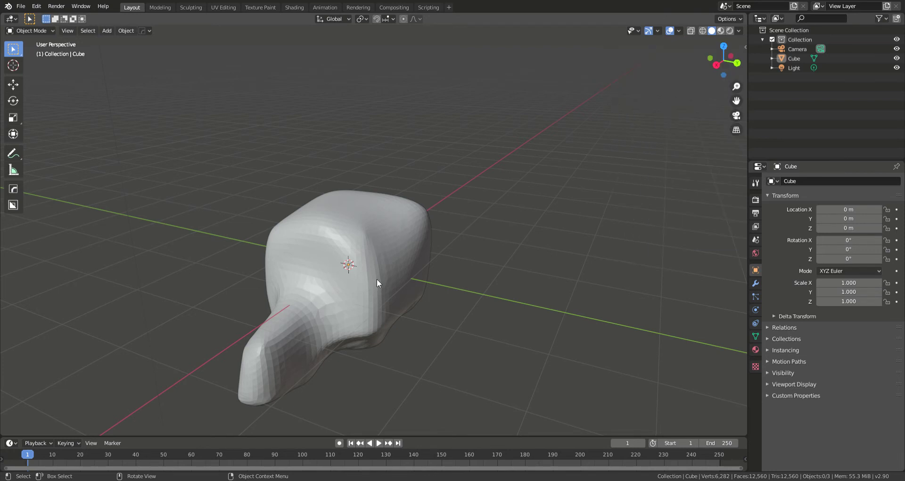
{"action": "key", "text": "shift+grave"}
{"action": "left_click", "coordinate": [373, 230]}
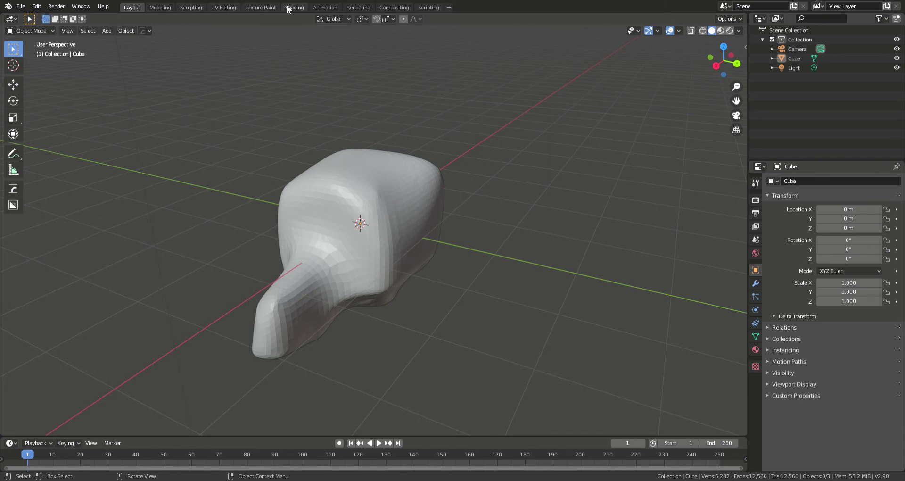
Back in the Sculpting workspace, build up the interior side wall beside the arm opening with the Clay brush.
{"action": "left_click", "coordinate": [191, 8]}
{"action": "key", "text": "shift+grave"}
{"action": "key", "text": "w"}
{"action": "key", "text": "w"}
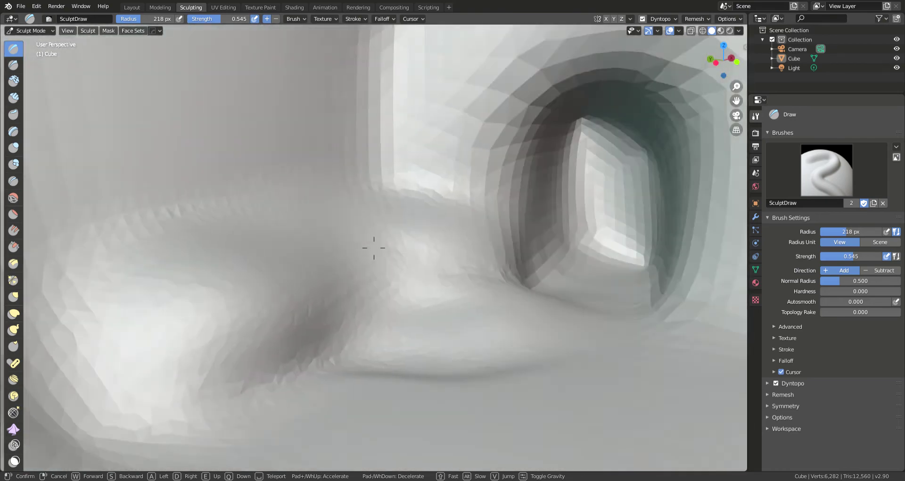
{"action": "key", "text": "w"}
{"action": "key", "text": "s"}
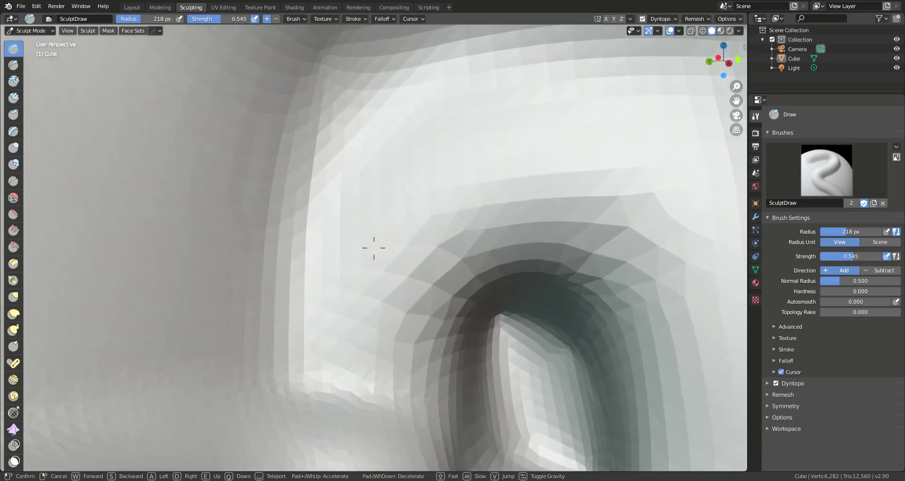
{"action": "left_click", "coordinate": [374, 247]}
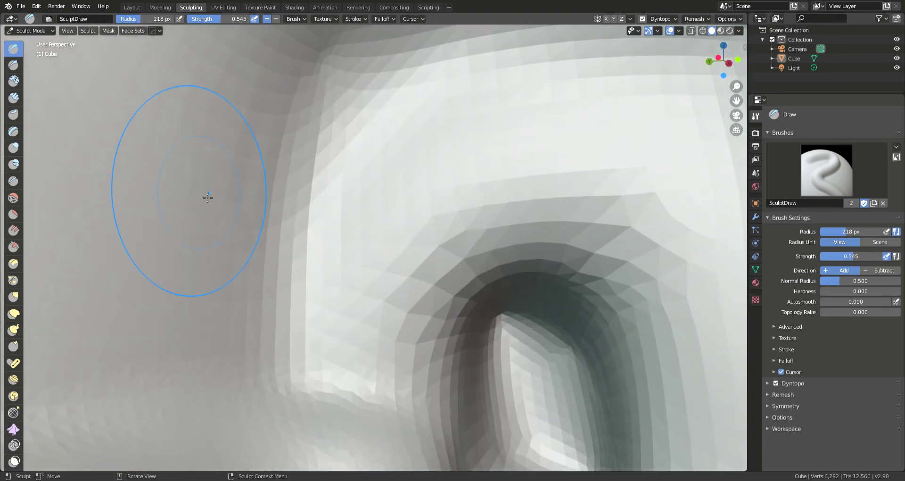
{"action": "left_click", "coordinate": [14, 81]}
{"action": "mouse_move", "coordinate": [311, 114]}
{"action": "left_mouse_down"}
{"action": "mouse_move", "coordinate": [284, 179]}
{"action": "mouse_move", "coordinate": [259, 429]}
{"action": "mouse_move", "coordinate": [155, 160]}
{"action": "mouse_move", "coordinate": [72, 355]}
{"action": "left_mouse_up"}
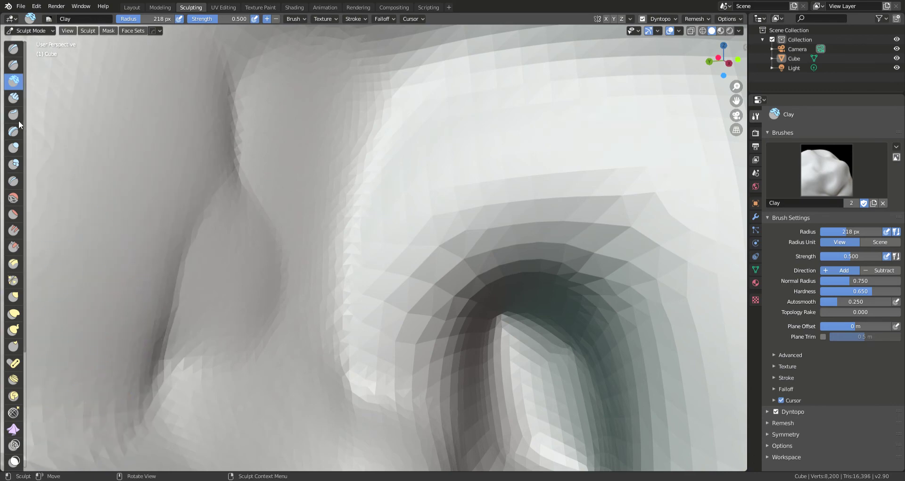
Add Clay Strips ridges down the interior walls and across the wall above the arm opening.
{"action": "left_click", "coordinate": [14, 98]}
{"action": "mouse_move", "coordinate": [217, 108]}
{"action": "left_mouse_down"}
{"action": "mouse_move", "coordinate": [239, 306]}
{"action": "mouse_move", "coordinate": [321, 206]}
{"action": "mouse_move", "coordinate": [283, 434]}
{"action": "mouse_move", "coordinate": [145, 148]}
{"action": "mouse_move", "coordinate": [141, 419]}
{"action": "left_mouse_up"}
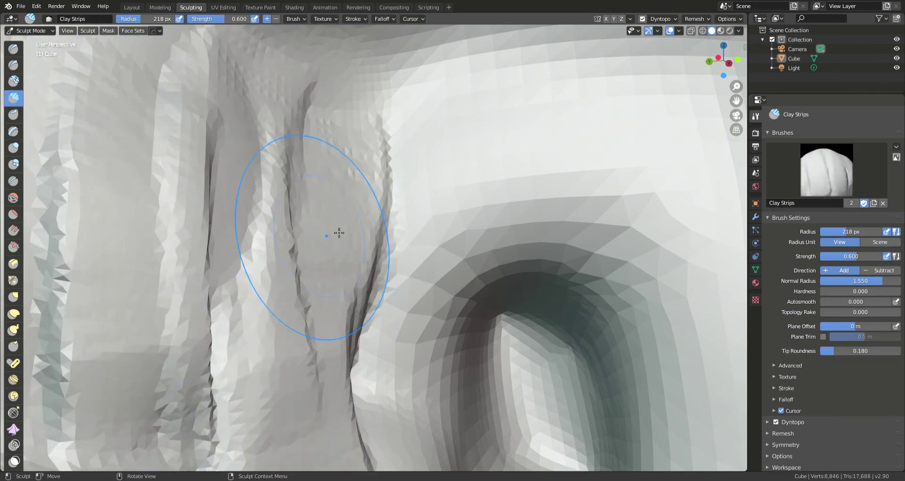
{"action": "mouse_move", "coordinate": [331, 210]}
{"action": "left_mouse_down"}
{"action": "mouse_move", "coordinate": [449, 141]}
{"action": "mouse_move", "coordinate": [553, 130]}
{"action": "left_mouse_up"}
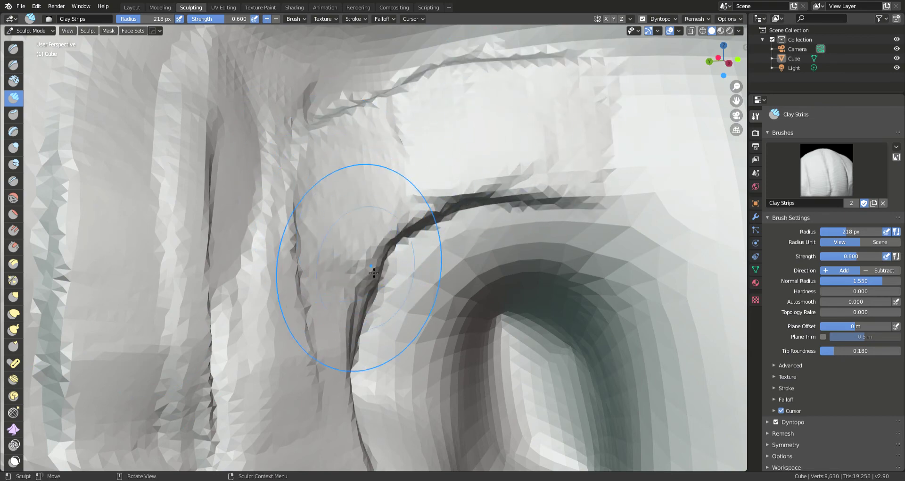
{"action": "key", "text": "shift+grave"}
{"action": "left_click", "coordinate": [374, 247]}
{"action": "mouse_move", "coordinate": [393, 132]}
{"action": "left_mouse_down"}
{"action": "mouse_move", "coordinate": [461, 420]}
{"action": "mouse_move", "coordinate": [457, 452]}
{"action": "left_mouse_up"}
{"action": "mouse_move", "coordinate": [537, 170]}
{"action": "left_mouse_down"}
{"action": "mouse_move", "coordinate": [604, 365]}
{"action": "mouse_move", "coordinate": [644, 239]}
{"action": "mouse_move", "coordinate": [636, 231]}
{"action": "left_mouse_up"}
Layer broad Clay Strips strokes along the interior ceiling above the arm opening.
{"action": "key", "text": "shift+grave"}
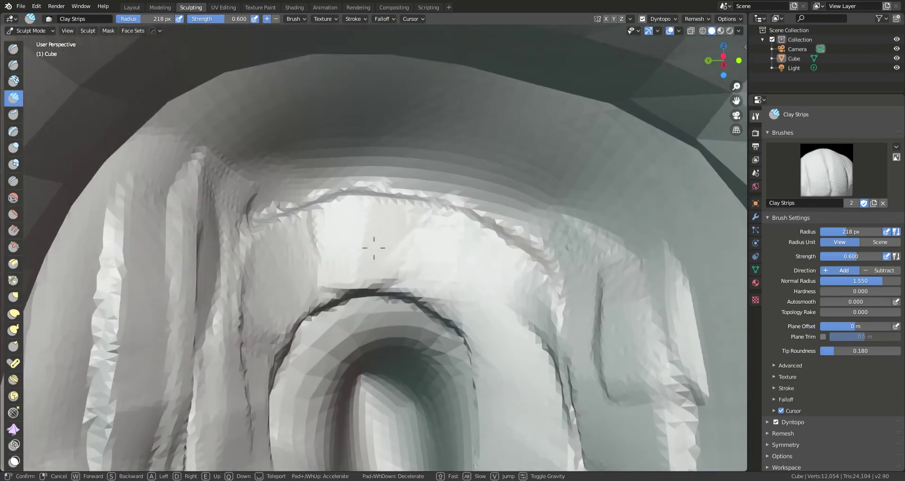
{"action": "key", "text": "w"}
{"action": "left_click", "coordinate": [373, 247]}
{"action": "mouse_move", "coordinate": [276, 148]}
{"action": "left_mouse_down"}
{"action": "mouse_move", "coordinate": [521, 121]}
{"action": "mouse_move", "coordinate": [659, 179]}
{"action": "left_mouse_up"}
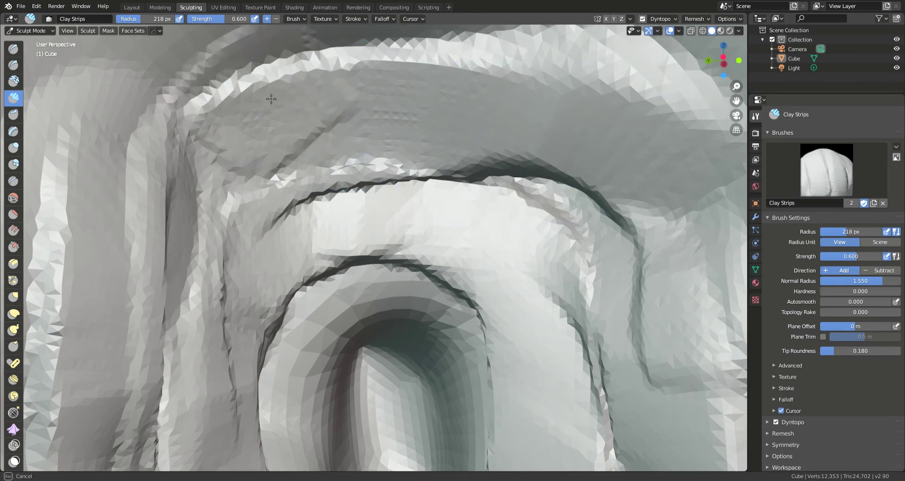
{"action": "left_click_drag", "start_coordinate": [263, 105], "coordinate": [156, 136]}
Reduce the brush radius to 89 px and add finer Clay Strips ridges over the ceiling and around the arm opening's rim.
{"action": "key", "text": "f"}
{"action": "left_click", "coordinate": [394, 123]}
{"action": "mouse_move", "coordinate": [285, 102]}
{"action": "left_mouse_down"}
{"action": "mouse_move", "coordinate": [504, 89]}
{"action": "mouse_move", "coordinate": [714, 94]}
{"action": "left_mouse_up"}
{"action": "mouse_move", "coordinate": [497, 113]}
{"action": "left_mouse_down"}
{"action": "mouse_move", "coordinate": [600, 264]}
{"action": "mouse_move", "coordinate": [631, 400]}
{"action": "left_mouse_up"}
{"action": "mouse_move", "coordinate": [444, 351]}
{"action": "left_mouse_down"}
{"action": "mouse_move", "coordinate": [344, 316]}
{"action": "mouse_move", "coordinate": [315, 453]}
{"action": "left_mouse_up"}
{"action": "left_click_drag", "start_coordinate": [436, 351], "coordinate": [455, 472]}
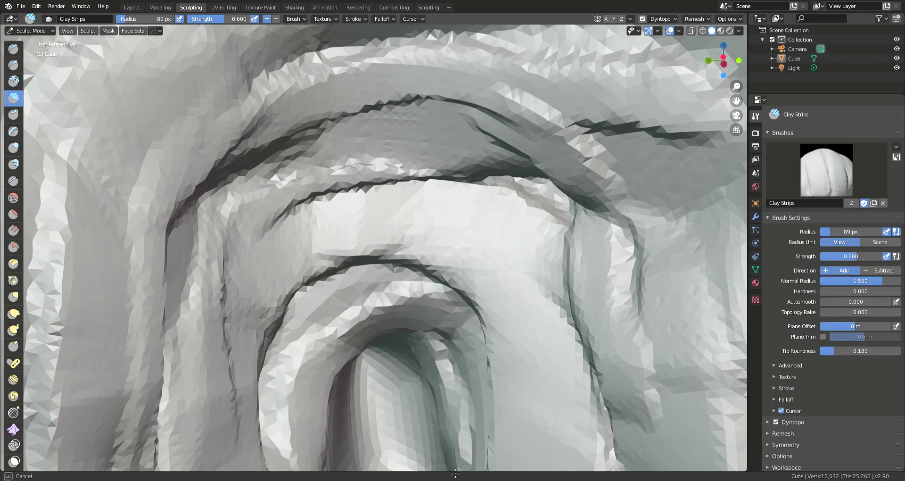
{"action": "key", "text": "shift+grave"}
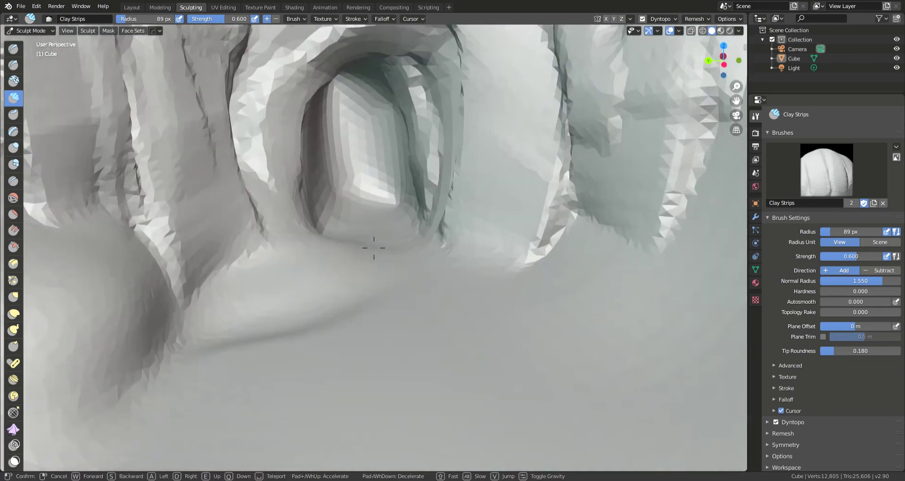
Roughen the interior floor in front of the arm opening and along the side wall's base with Clay Strips ridges.
{"action": "left_click", "coordinate": [351, 216]}
{"action": "mouse_move", "coordinate": [533, 276]}
{"action": "left_mouse_down"}
{"action": "mouse_move", "coordinate": [180, 400]}
{"action": "mouse_move", "coordinate": [173, 392]}
{"action": "left_mouse_up"}
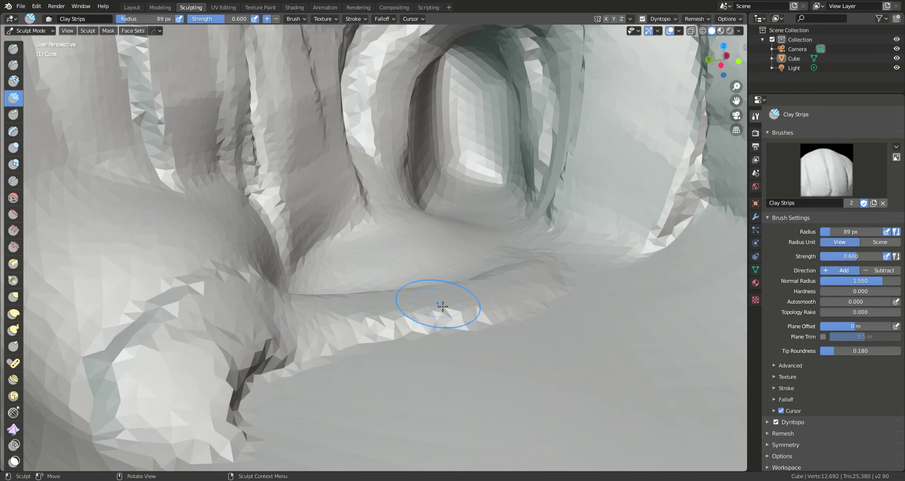
{"action": "left_click_drag", "start_coordinate": [455, 255], "coordinate": [455, 347]}
{"action": "mouse_move", "coordinate": [649, 284]}
{"action": "left_mouse_down"}
{"action": "mouse_move", "coordinate": [354, 418]}
{"action": "mouse_move", "coordinate": [424, 348]}
{"action": "mouse_move", "coordinate": [541, 410]}
{"action": "mouse_move", "coordinate": [645, 347]}
{"action": "mouse_move", "coordinate": [639, 242]}
{"action": "mouse_move", "coordinate": [588, 234]}
{"action": "mouse_move", "coordinate": [542, 299]}
{"action": "mouse_move", "coordinate": [743, 384]}
{"action": "mouse_move", "coordinate": [683, 438]}
{"action": "mouse_move", "coordinate": [608, 424]}
{"action": "left_mouse_up"}
{"action": "middle_click_drag", "start_coordinate": [410, 327], "coordinate": [378, 250]}
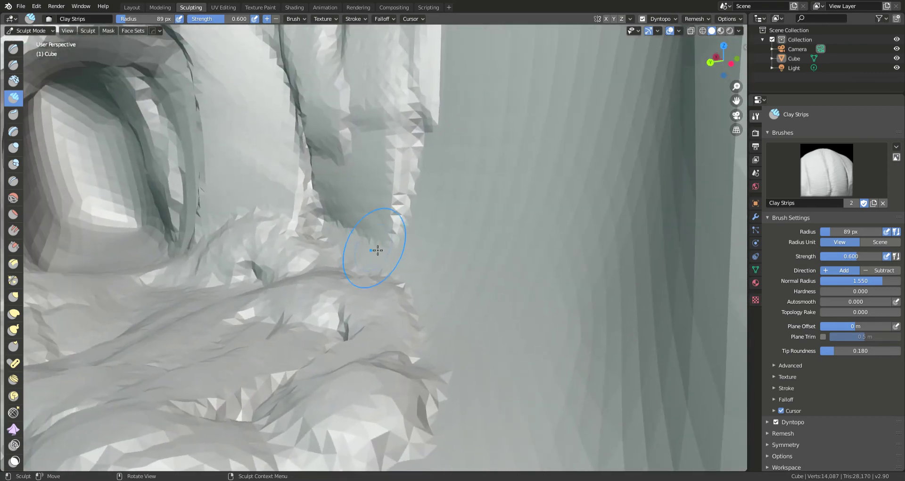
{"action": "mouse_move", "coordinate": [485, 164]}
{"action": "left_mouse_down"}
{"action": "mouse_move", "coordinate": [575, 319]}
{"action": "mouse_move", "coordinate": [447, 330]}
{"action": "mouse_move", "coordinate": [358, 233]}
{"action": "mouse_move", "coordinate": [489, 322]}
{"action": "left_mouse_up"}
{"action": "middle_click_drag", "start_coordinate": [306, 276], "coordinate": [484, 246]}
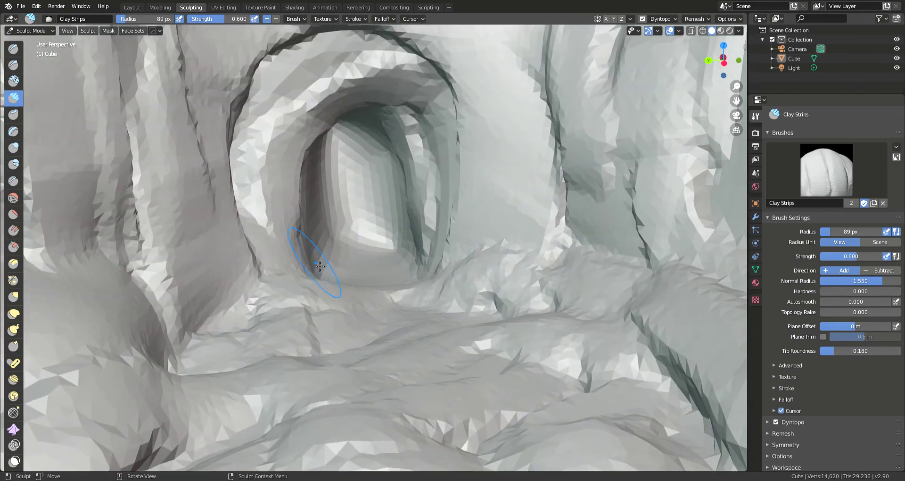
Check the shape from outside, and rework the body's outer side surface behind the arm with Clay Strips strokes.
{"action": "left_click", "coordinate": [132, 8]}
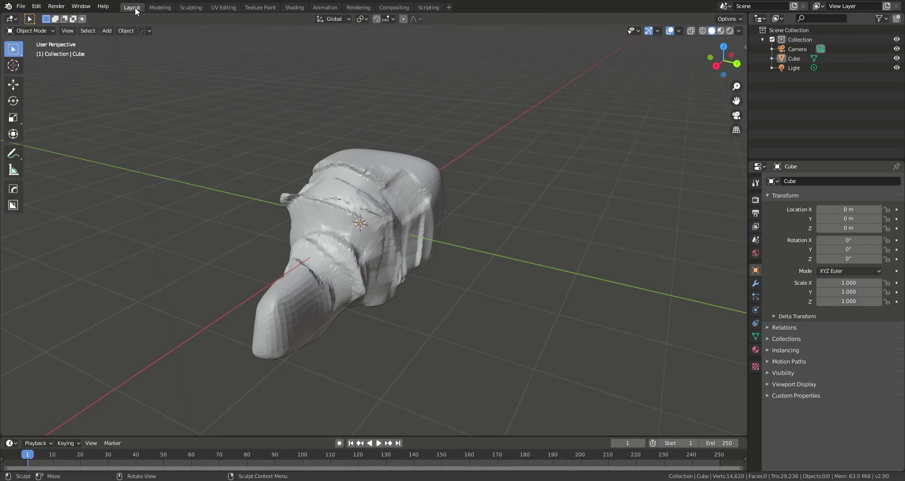
{"action": "middle_click_drag", "start_coordinate": [380, 228], "coordinate": [407, 228]}
{"action": "scroll", "coordinate": [417, 231], "scroll_direction": "up", "scroll_amount": 5}
{"action": "scroll", "coordinate": [407, 228], "scroll_direction": "down", "scroll_amount": 4}
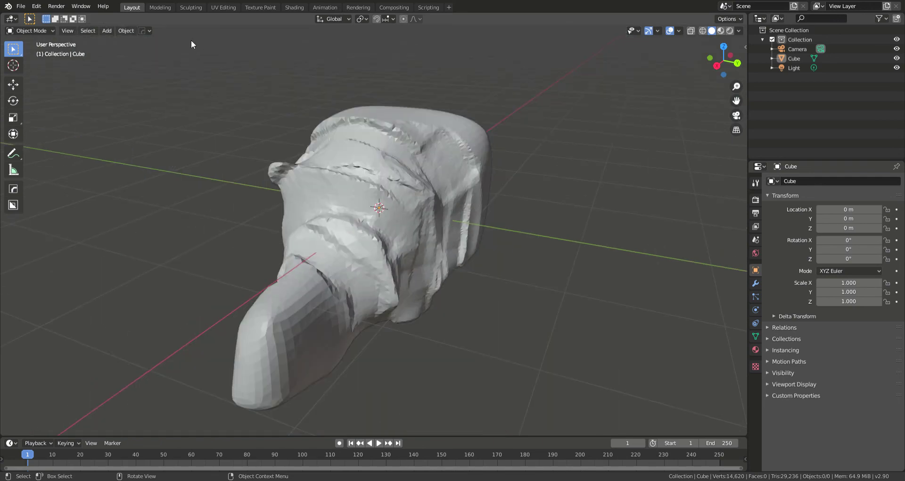
{"action": "left_click", "coordinate": [191, 7]}
{"action": "scroll", "coordinate": [328, 128], "scroll_direction": "down", "scroll_amount": 8}
{"action": "middle_click_drag", "start_coordinate": [331, 140], "coordinate": [463, 215]}
{"action": "scroll", "coordinate": [388, 178], "scroll_direction": "up", "scroll_amount": 9}
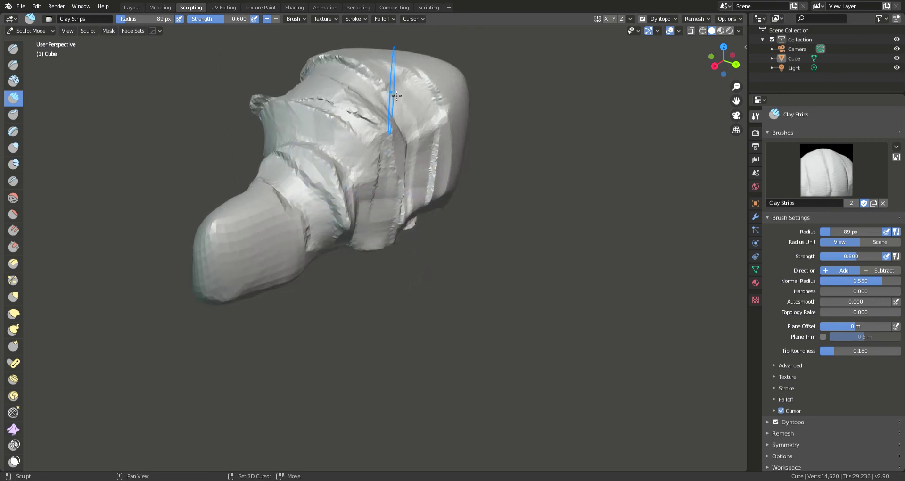
{"action": "mouse_move", "coordinate": [369, 91]}
{"action": "left_mouse_down"}
{"action": "mouse_move", "coordinate": [276, 92]}
{"action": "mouse_move", "coordinate": [419, 161]}
{"action": "left_mouse_up"}
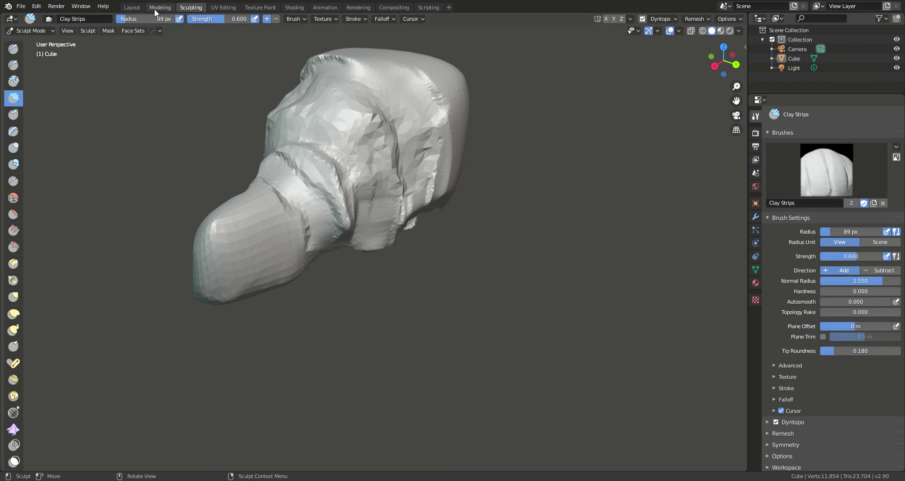
In the Layout workspace, add a Decimate modifier to the Cube with a Collapse ratio of 0.1 and apply it.
{"action": "left_click", "coordinate": [135, 8]}
{"action": "mouse_move", "coordinate": [487, 179]}
{"action": "middle_mouse_down"}
{"action": "mouse_move", "coordinate": [450, 185]}
{"action": "mouse_move", "coordinate": [466, 182]}
{"action": "middle_mouse_up"}
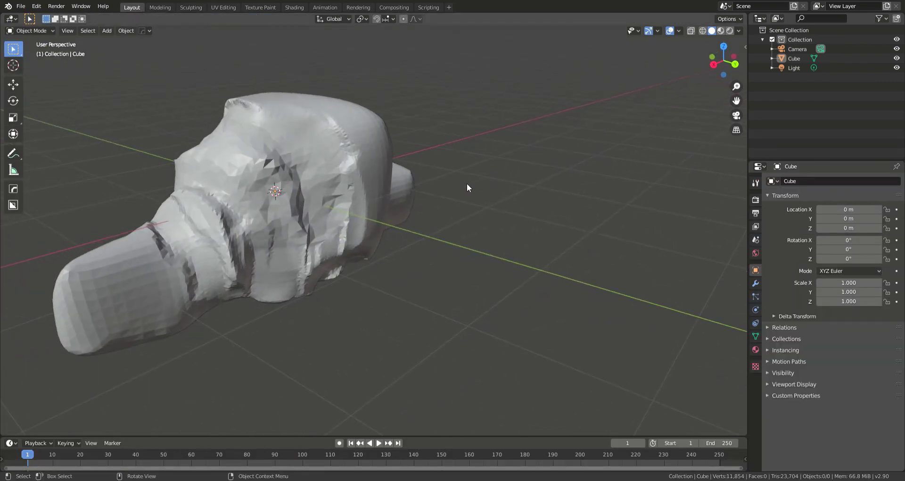
{"action": "left_click", "coordinate": [376, 161]}
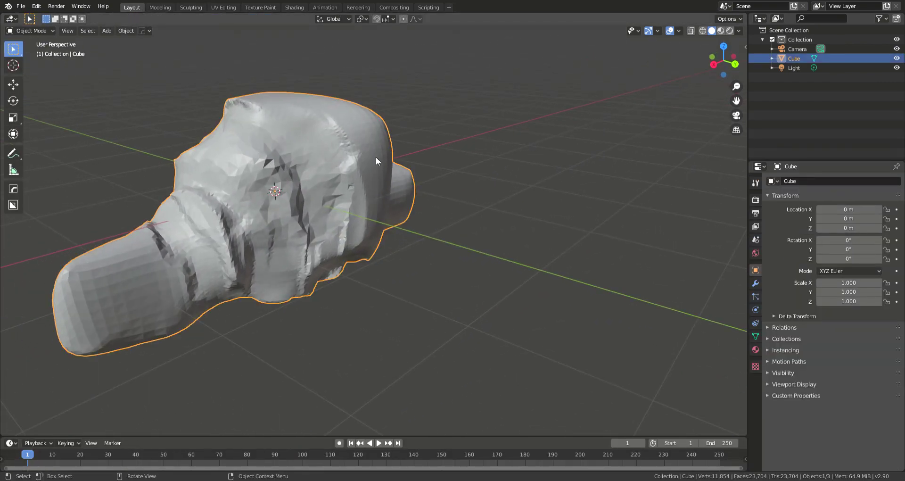
{"action": "left_click", "coordinate": [756, 283]}
{"action": "left_click", "coordinate": [783, 182]}
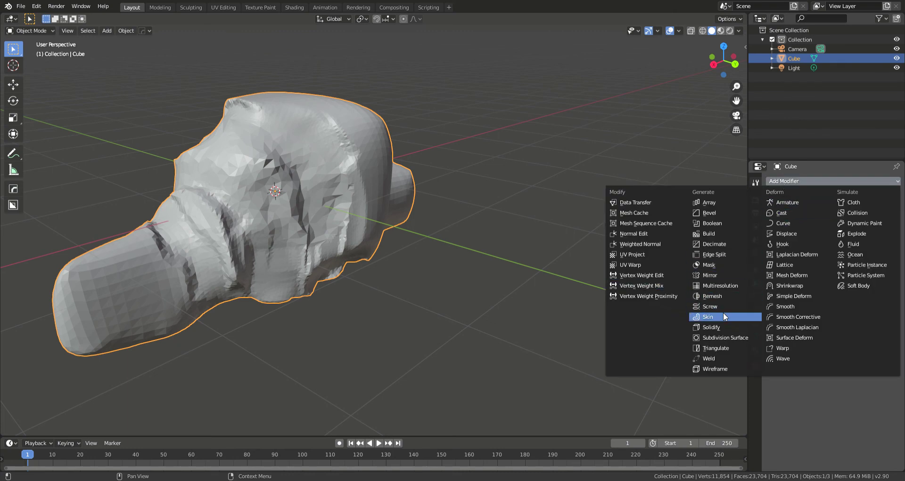
{"action": "left_click", "coordinate": [731, 242]}
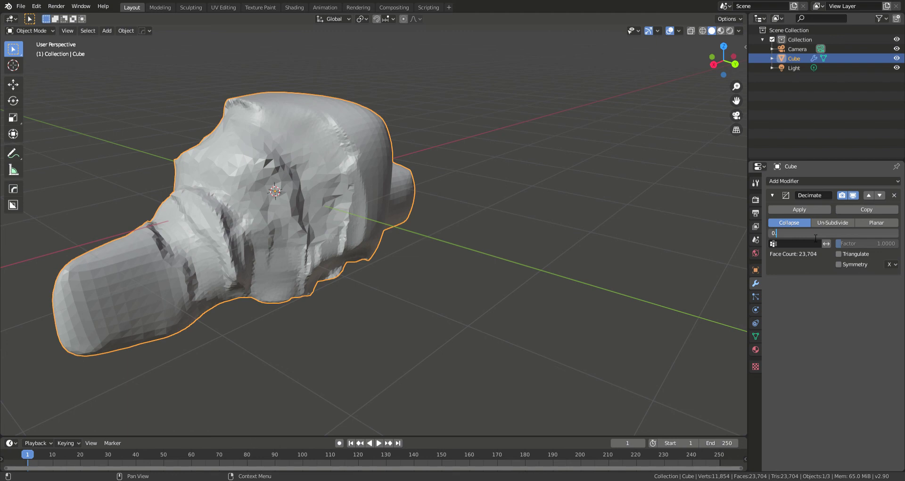
{"action": "type", "text": ".1"}
{"action": "key", "text": "Return"}
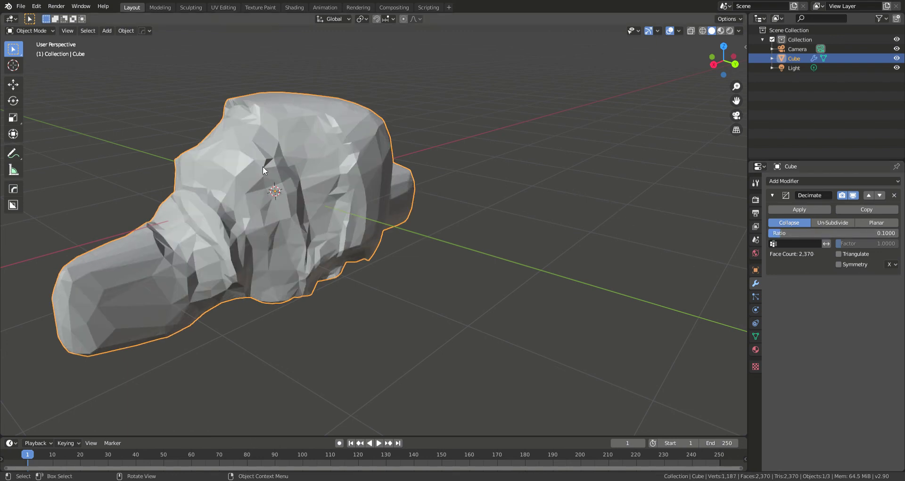
{"action": "scroll", "coordinate": [259, 168], "scroll_direction": "up", "scroll_amount": 2}
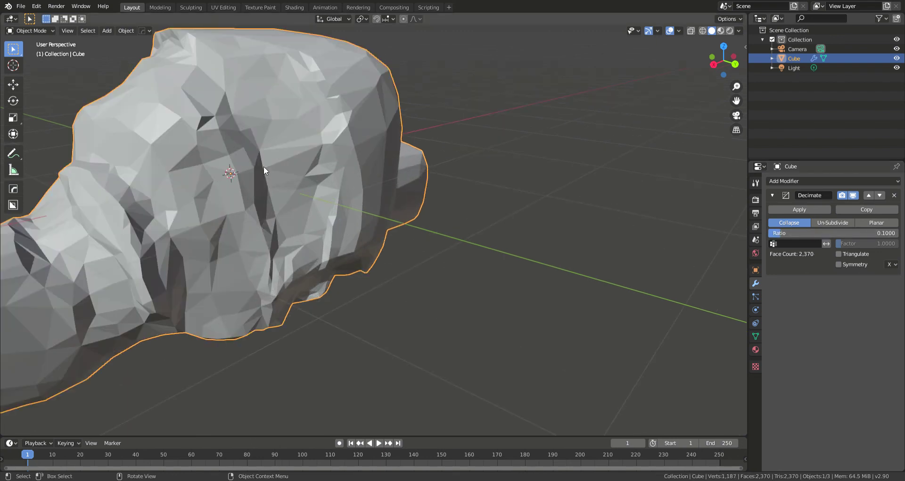
{"action": "left_click", "coordinate": [799, 209]}
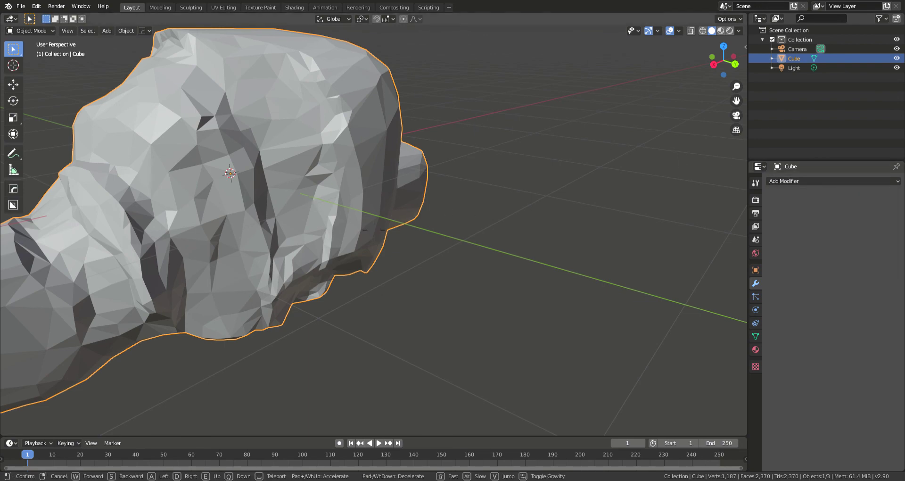
Fly through the wall into the cave interior to examine the low-poly surfaces around the arm opening.
{"action": "key", "text": "shift+grave"}
{"action": "key", "text": "w"}
{"action": "key", "text": "w"}
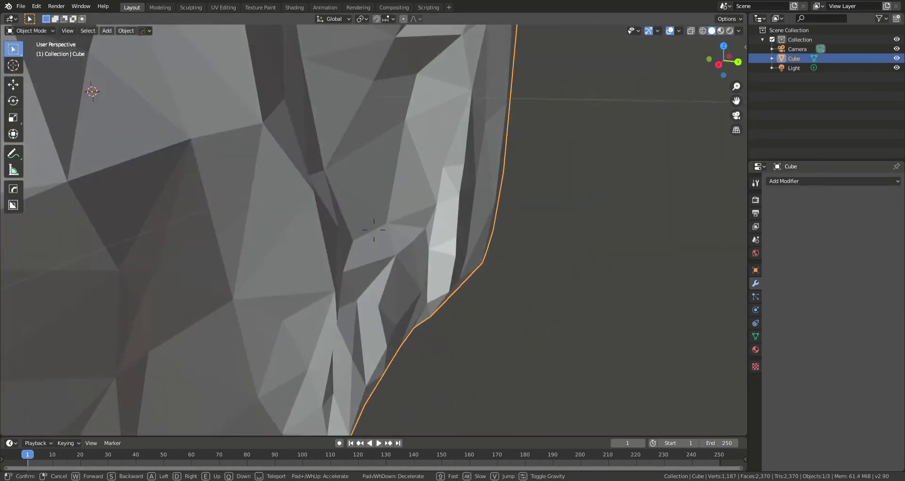
{"action": "key", "text": "w"}
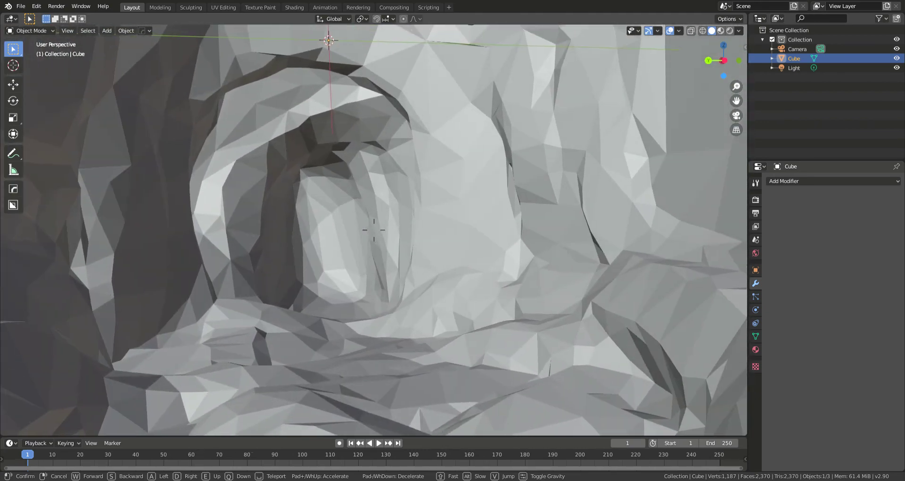
{"action": "left_click", "coordinate": [377, 221]}
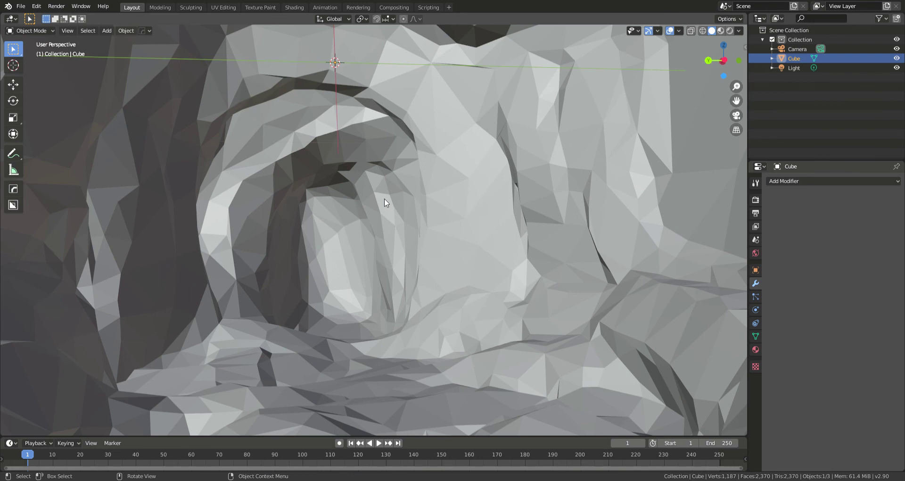